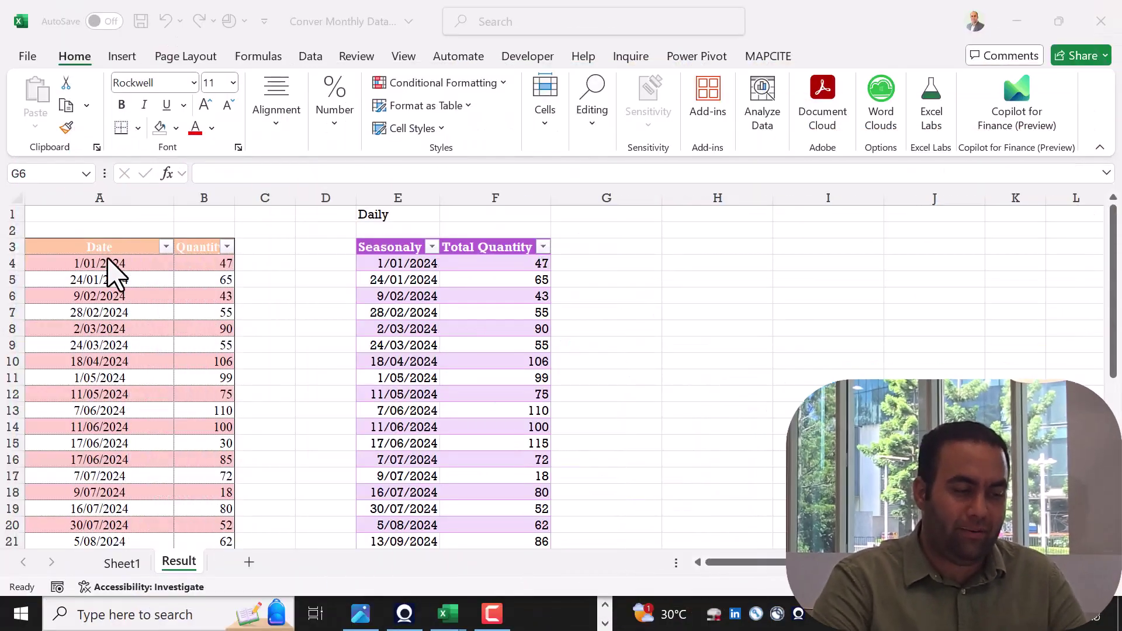
Switch E1 to Weekly and refresh the query table to show weekly totals
{"action": "left_click_drag", "start_coordinate": [102, 198], "coordinate": [205, 198]}
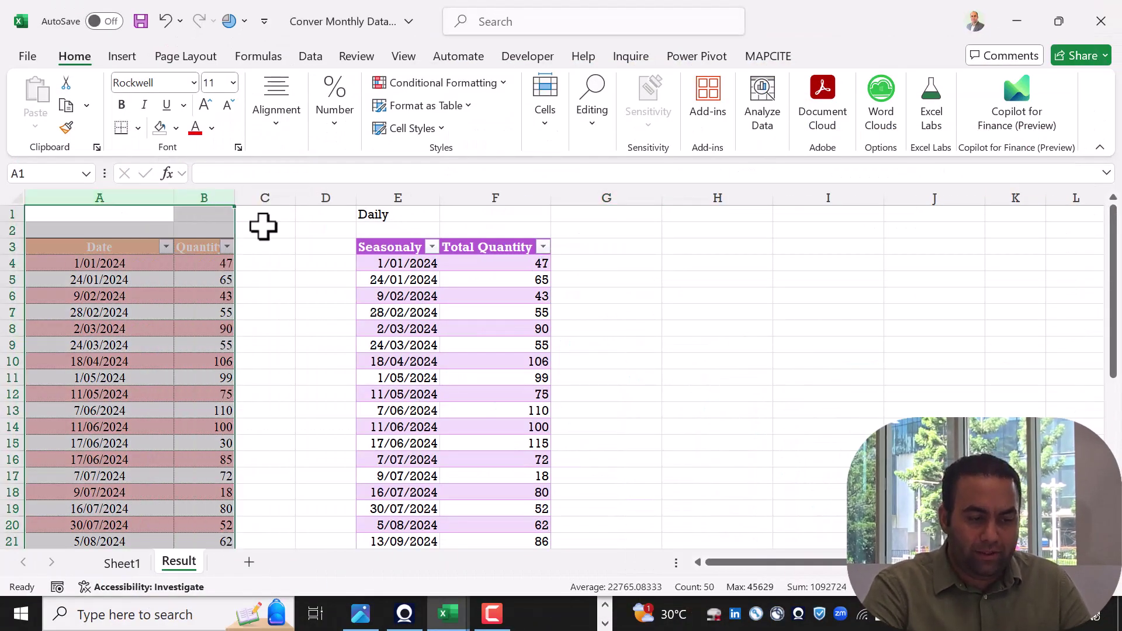
{"action": "left_click", "coordinate": [399, 245]}
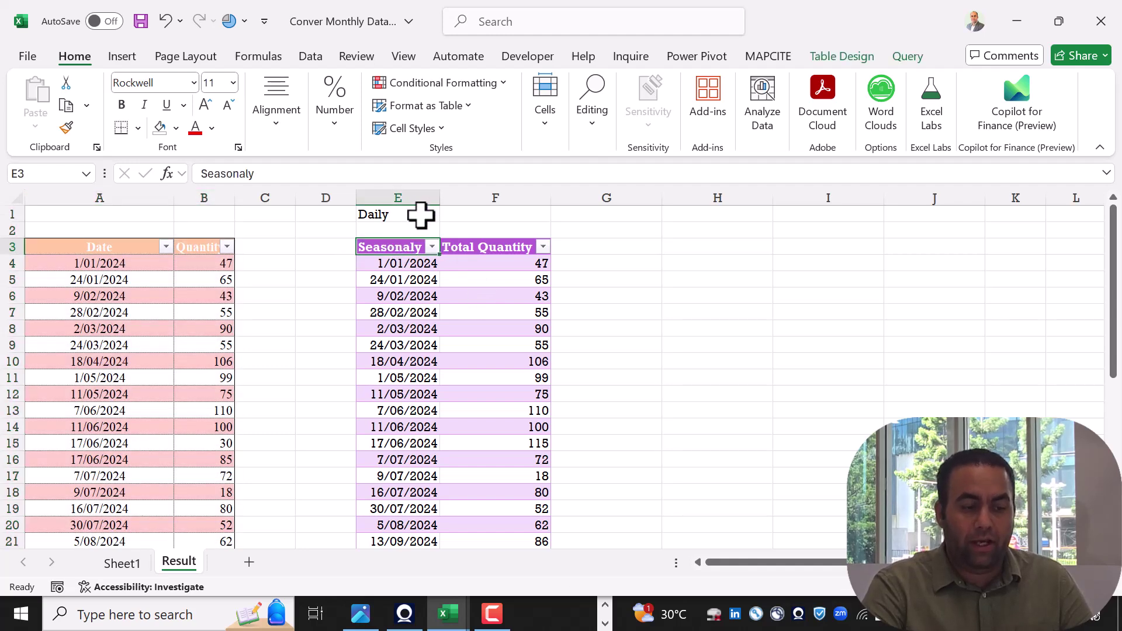
{"action": "left_click", "coordinate": [420, 216]}
{"action": "left_click", "coordinate": [447, 214]}
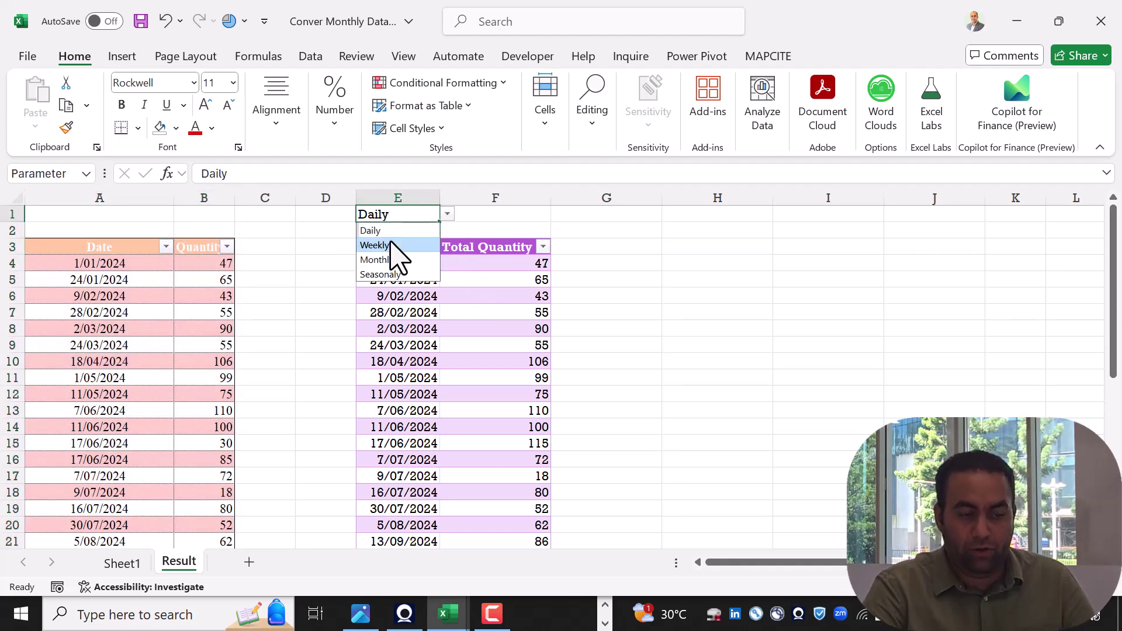
{"action": "left_click", "coordinate": [391, 245]}
{"action": "left_click", "coordinate": [432, 295]}
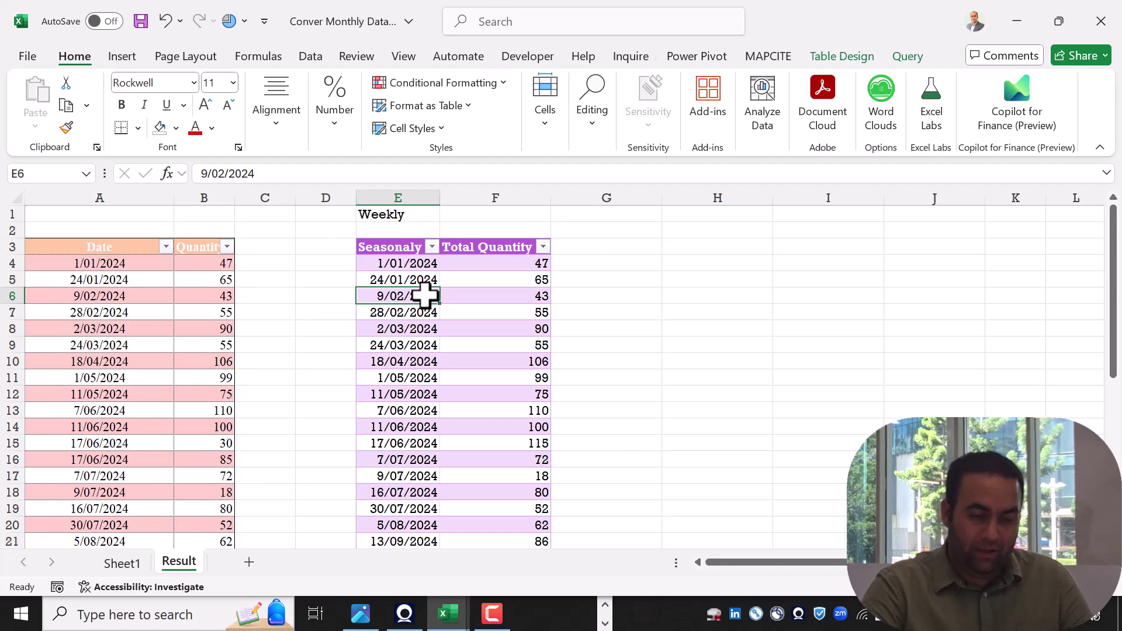
{"action": "right_click", "coordinate": [425, 296]}
{"action": "left_click", "coordinate": [484, 279]}
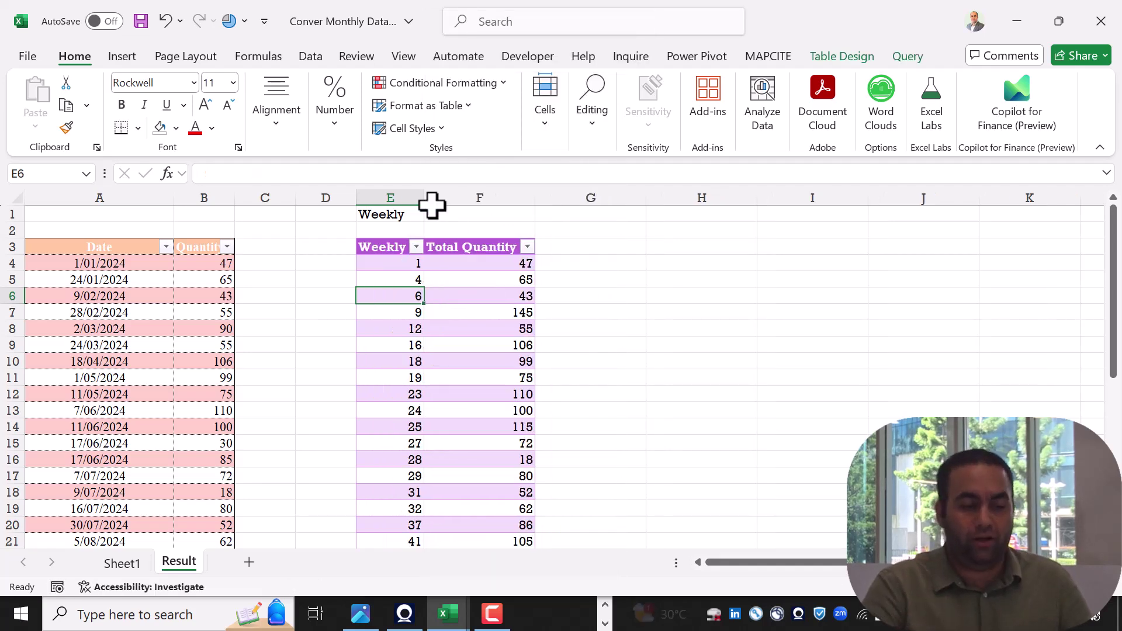
Switch E1 to Monthly and refresh the query table to show monthly totals
{"action": "left_click", "coordinate": [409, 214]}
{"action": "left_click", "coordinate": [431, 215]}
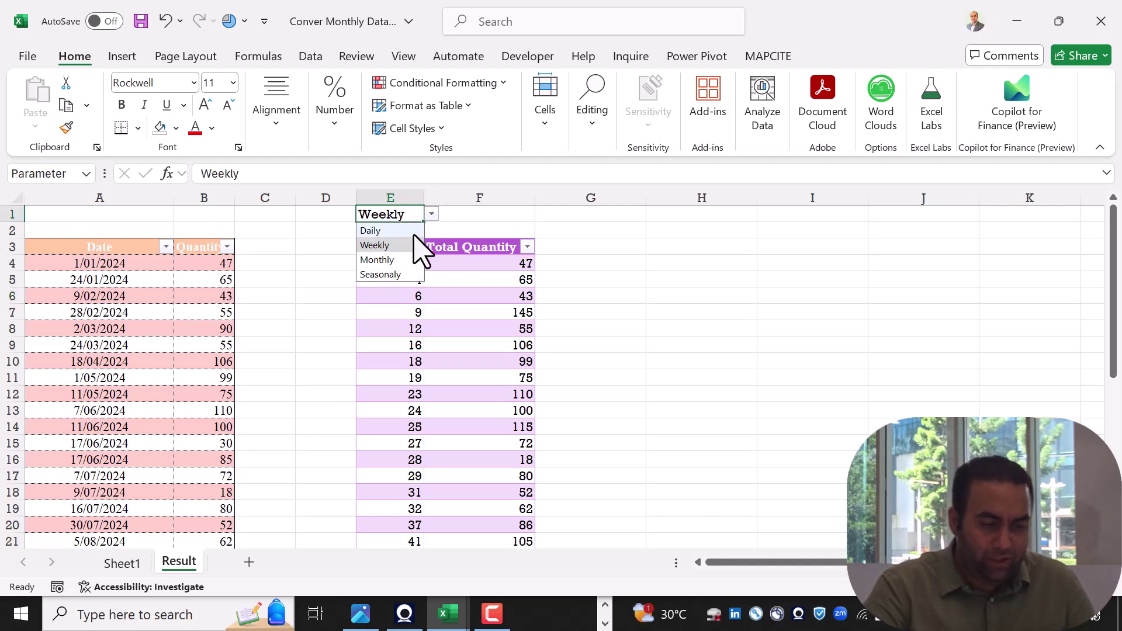
{"action": "left_click", "coordinate": [387, 260]}
{"action": "left_click", "coordinate": [418, 296]}
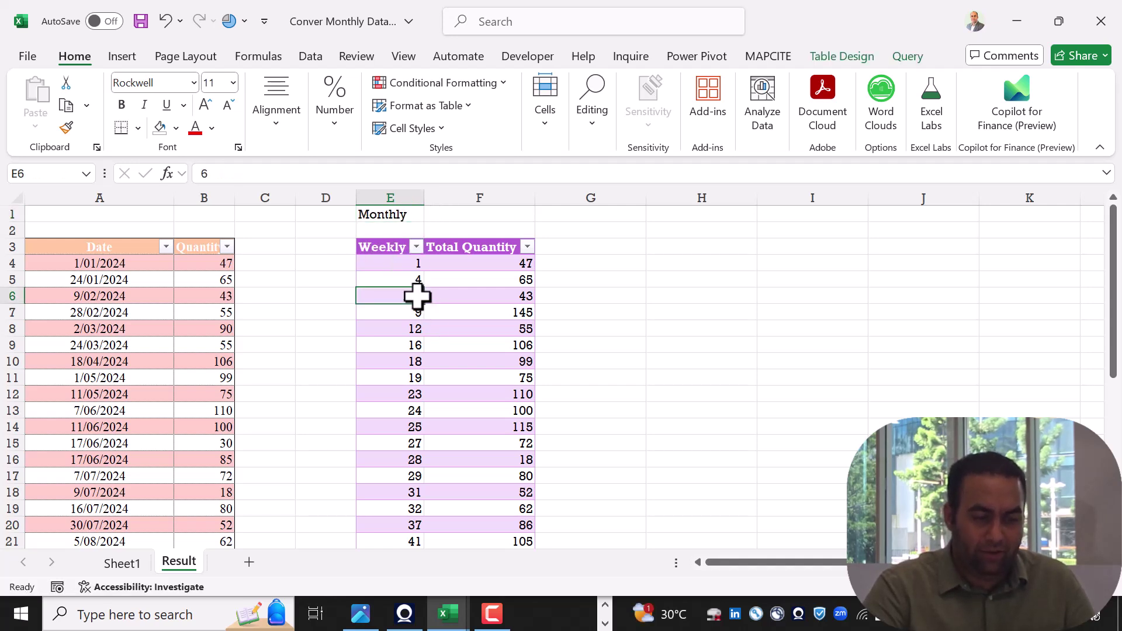
{"action": "right_click", "coordinate": [416, 296]}
{"action": "left_click", "coordinate": [458, 275]}
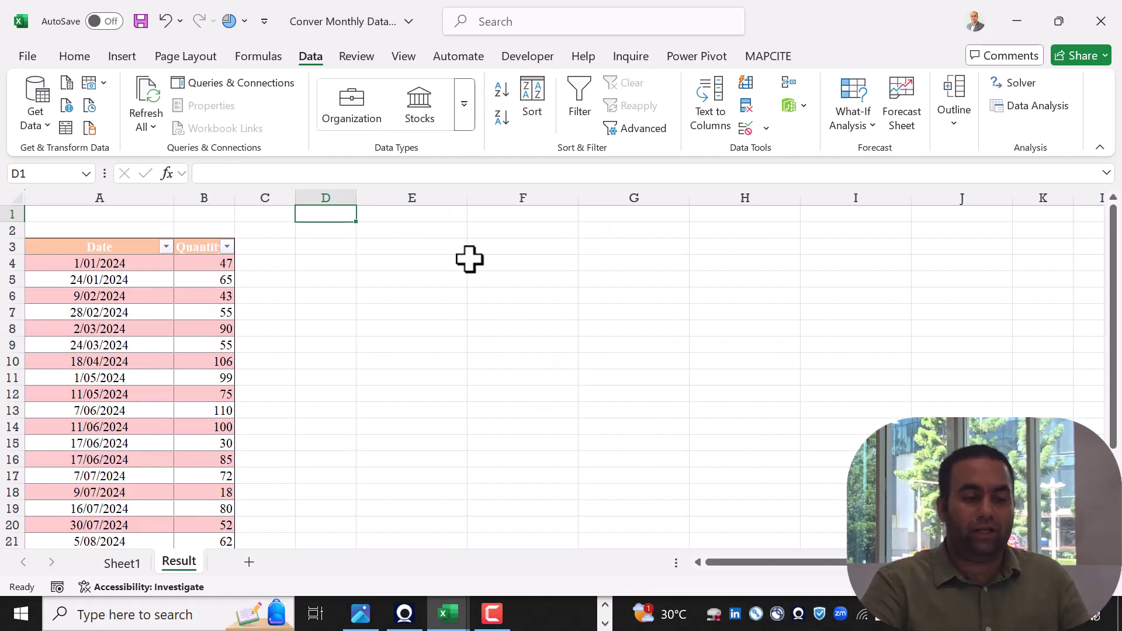
Give E1 a List validation with source Daily, Weekly, Monthly, Seasonaly
{"action": "left_click", "coordinate": [415, 216]}
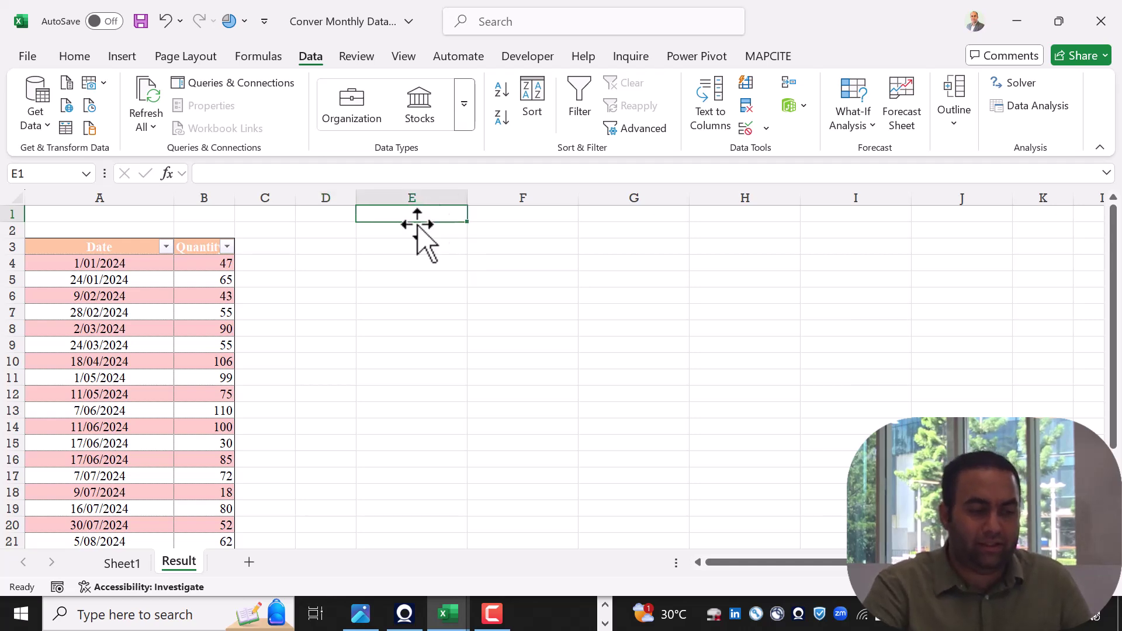
{"action": "key", "text": "alt+a"}
{"action": "key", "text": "v"}
{"action": "key", "text": "v"}
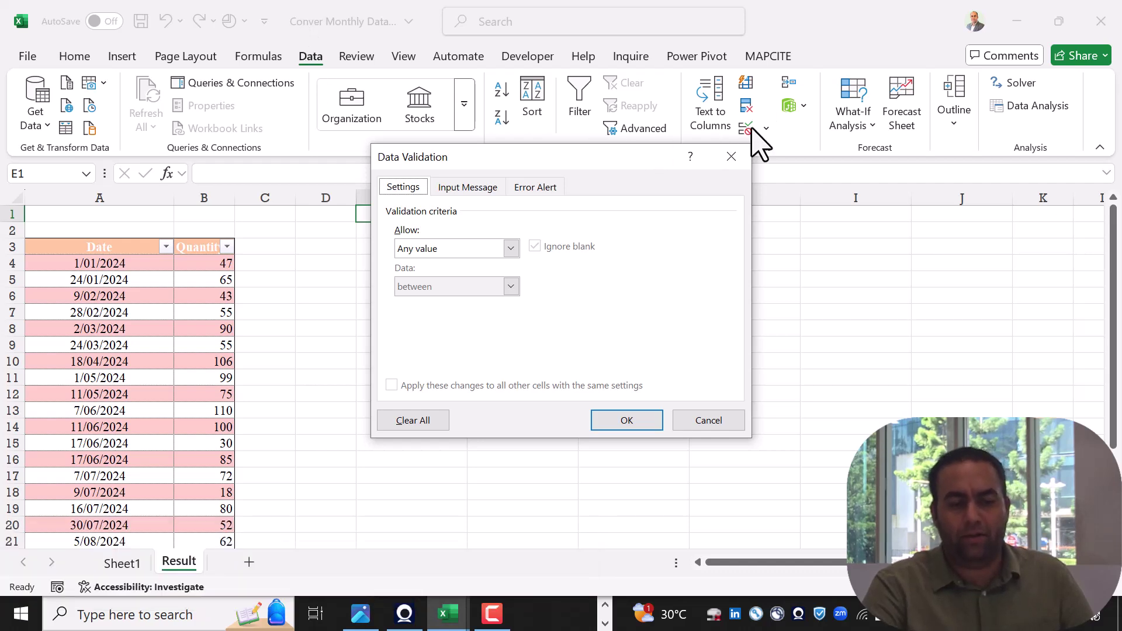
{"action": "left_click", "coordinate": [509, 248]}
{"action": "left_click", "coordinate": [439, 301]}
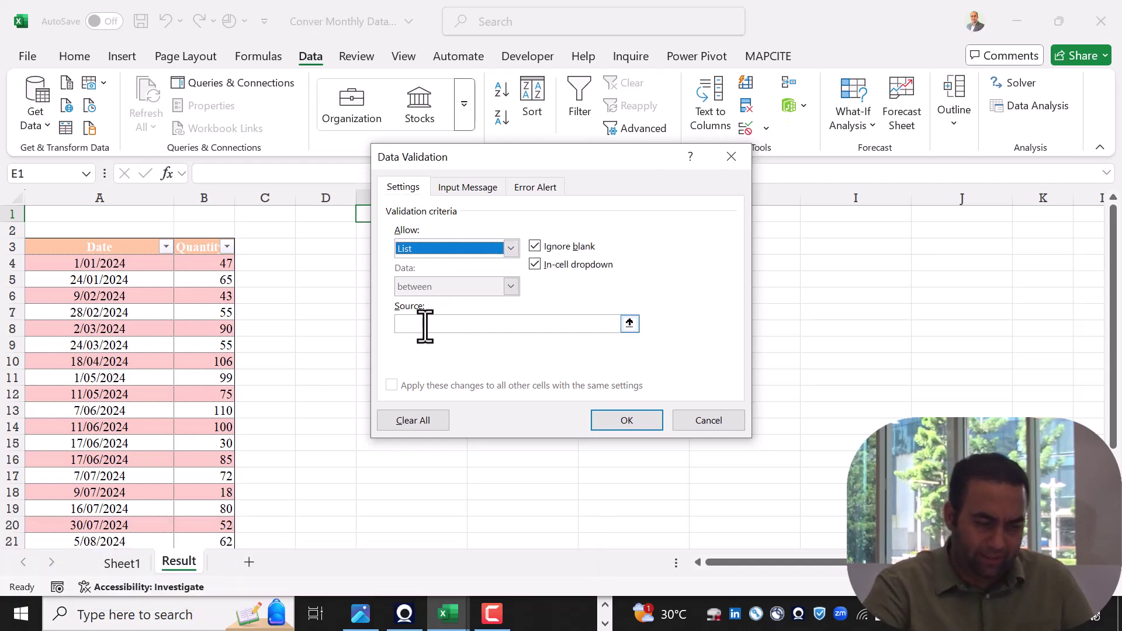
{"action": "left_click", "coordinate": [426, 322]}
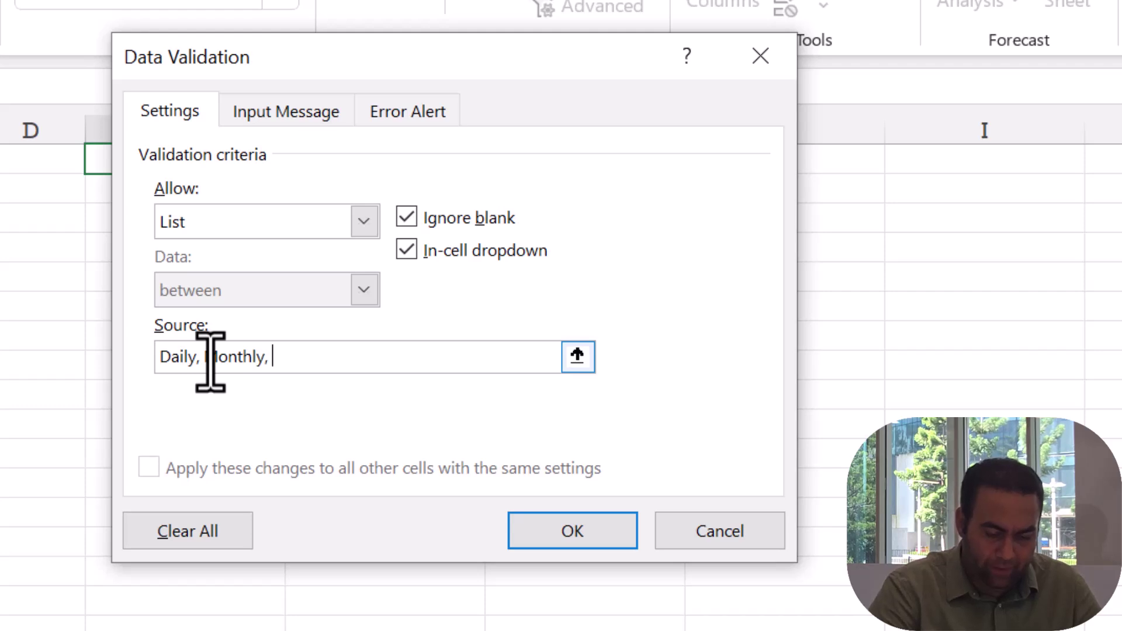
{"action": "left_click", "coordinate": [201, 357]}
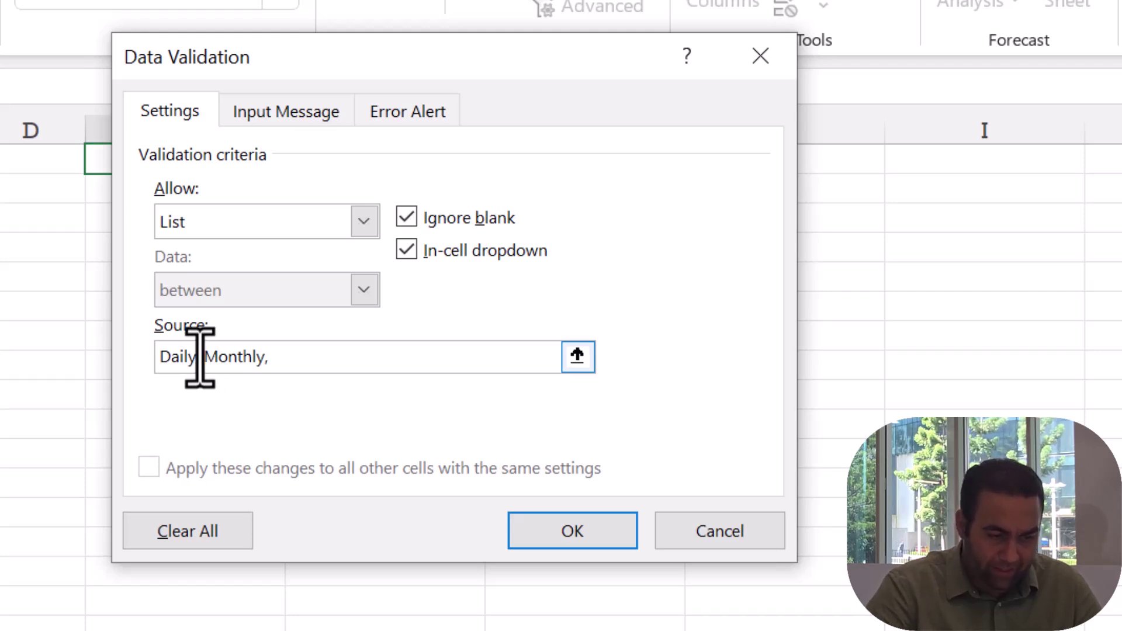
{"action": "type", "text": "Weekly,Monthly,"}
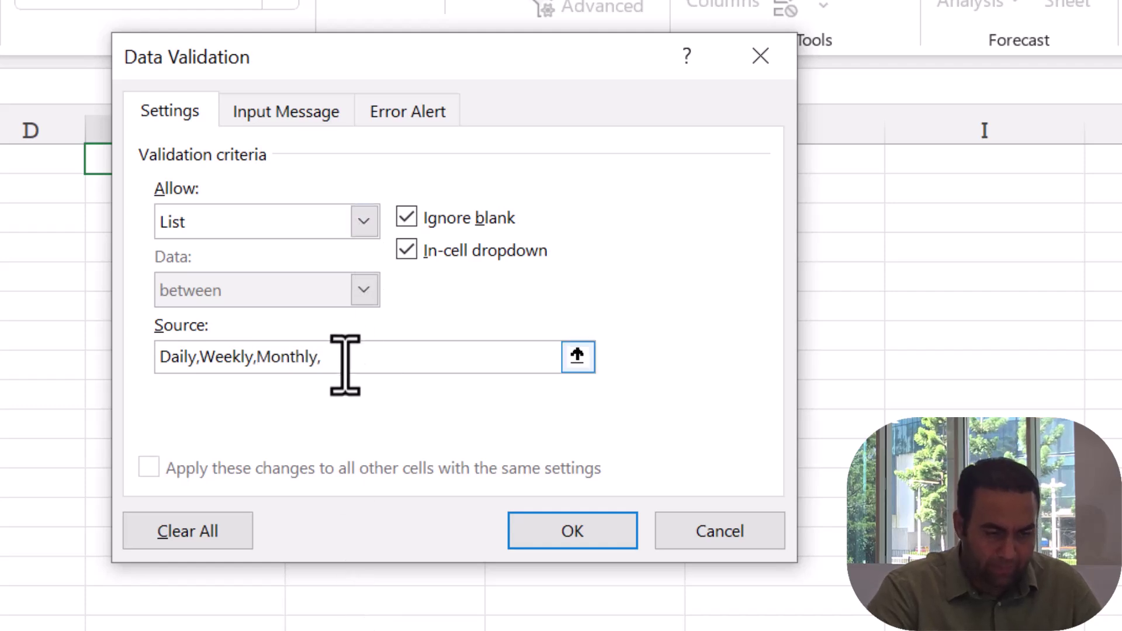
{"action": "type", "text": "Seasonaly"}
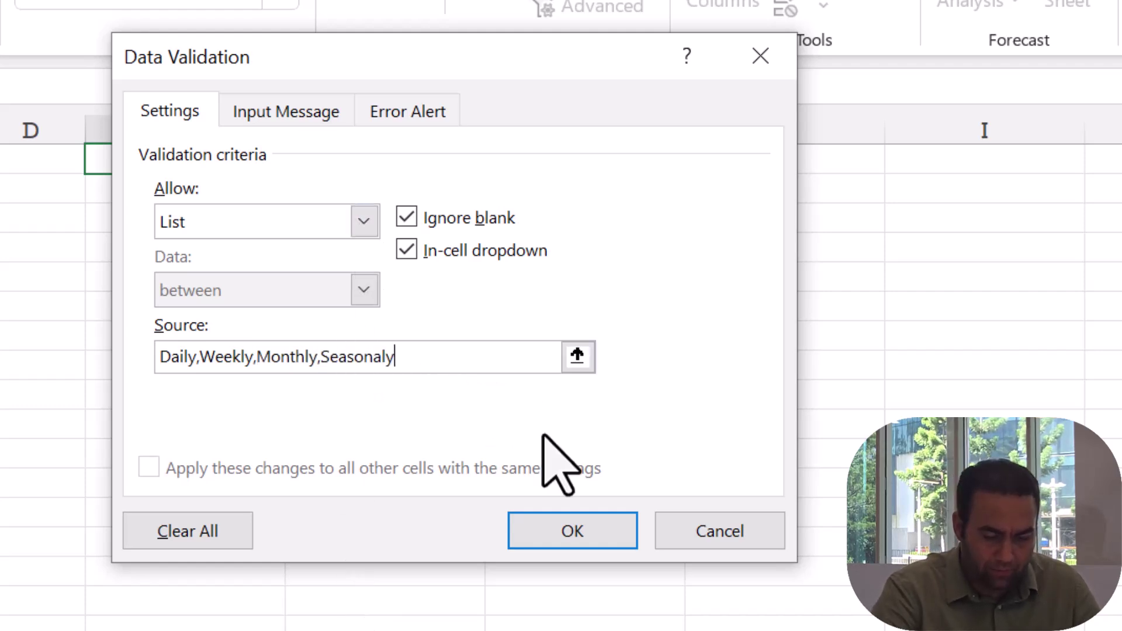
{"action": "left_click", "coordinate": [562, 543]}
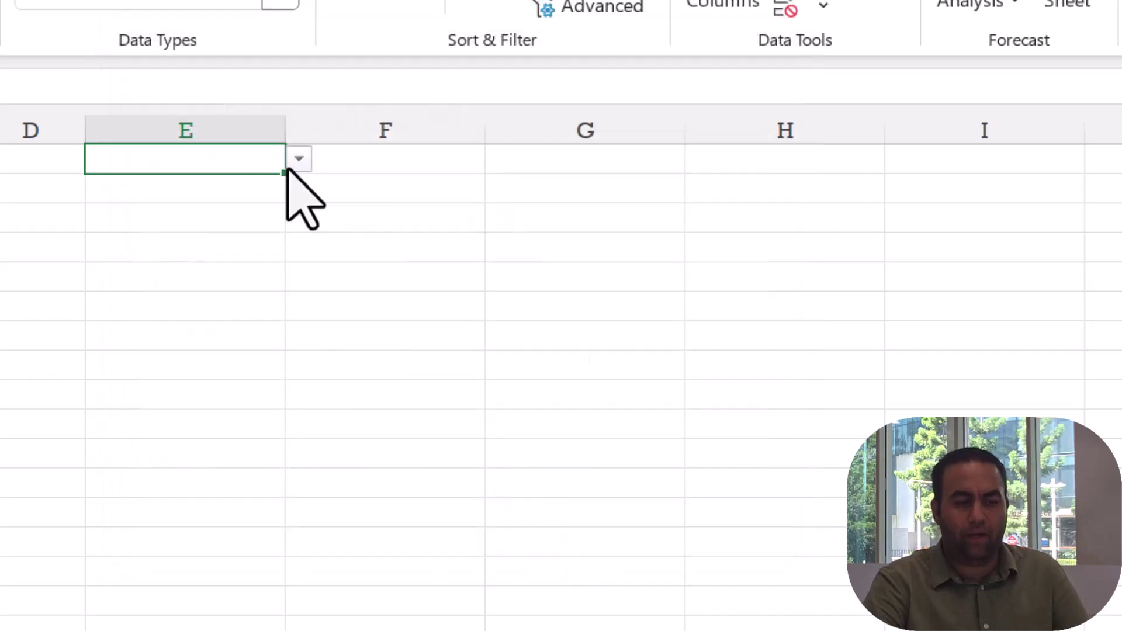
Choose Weekly in E1, name the cell Parameter, and load it via From Table/Range
{"action": "left_click", "coordinate": [292, 163]}
{"action": "left_click", "coordinate": [178, 216]}
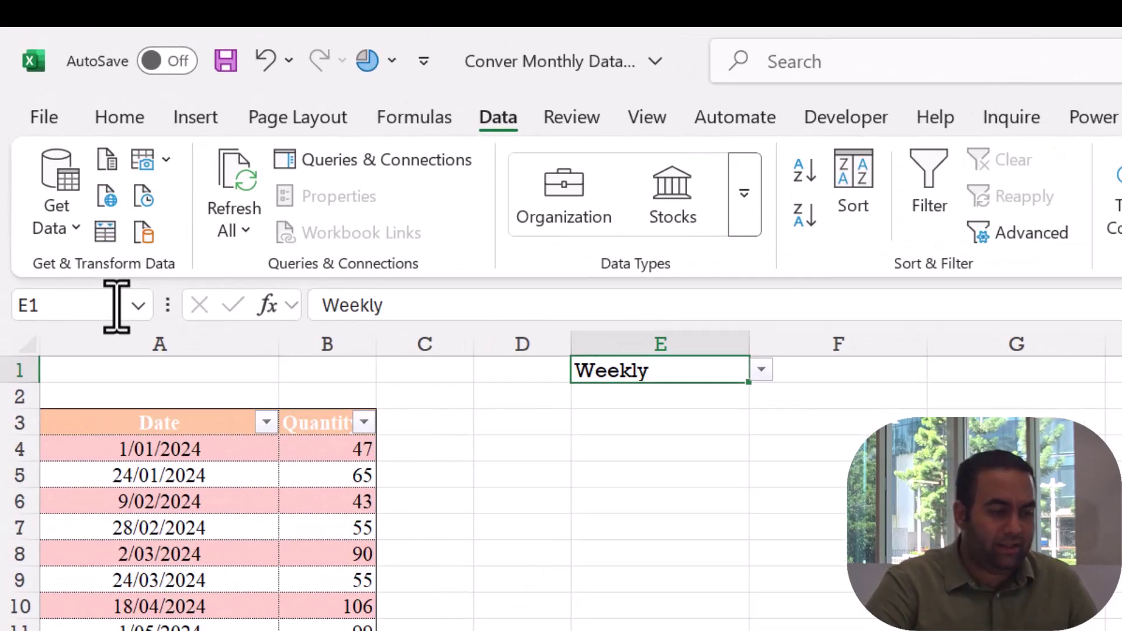
{"action": "left_click", "coordinate": [60, 180]}
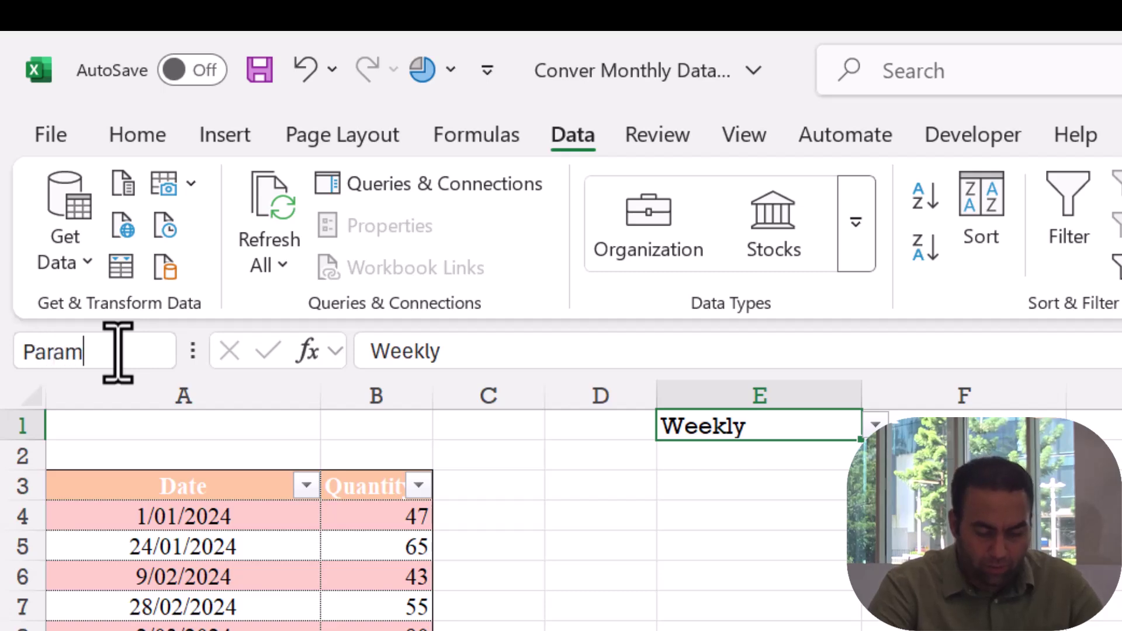
{"action": "type", "text": "Parameter"}
{"action": "key", "text": "Return"}
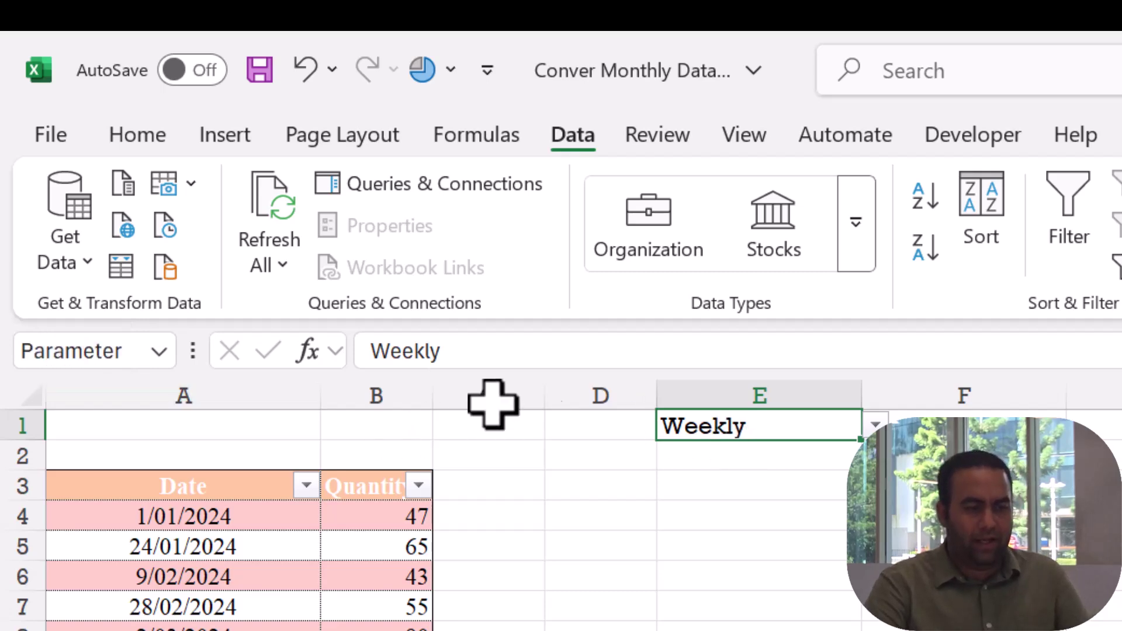
{"action": "left_click", "coordinate": [125, 274]}
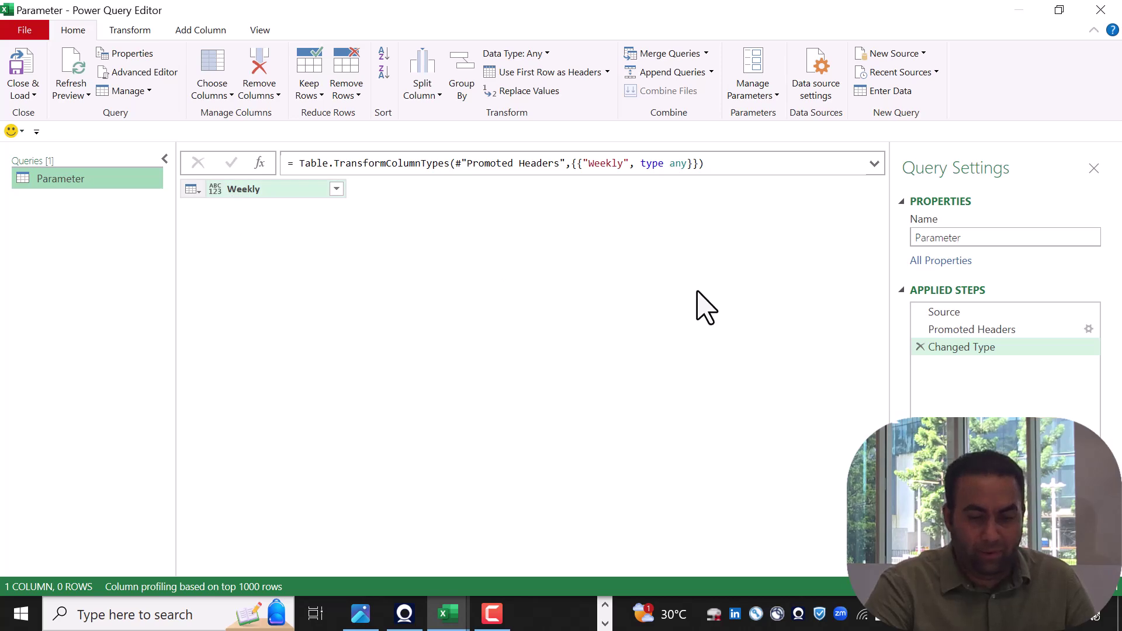
Delete the Changed Type and Promoted Headers steps and drill down to the Weekly value
{"action": "left_click", "coordinate": [920, 346]}
{"action": "left_click", "coordinate": [919, 330]}
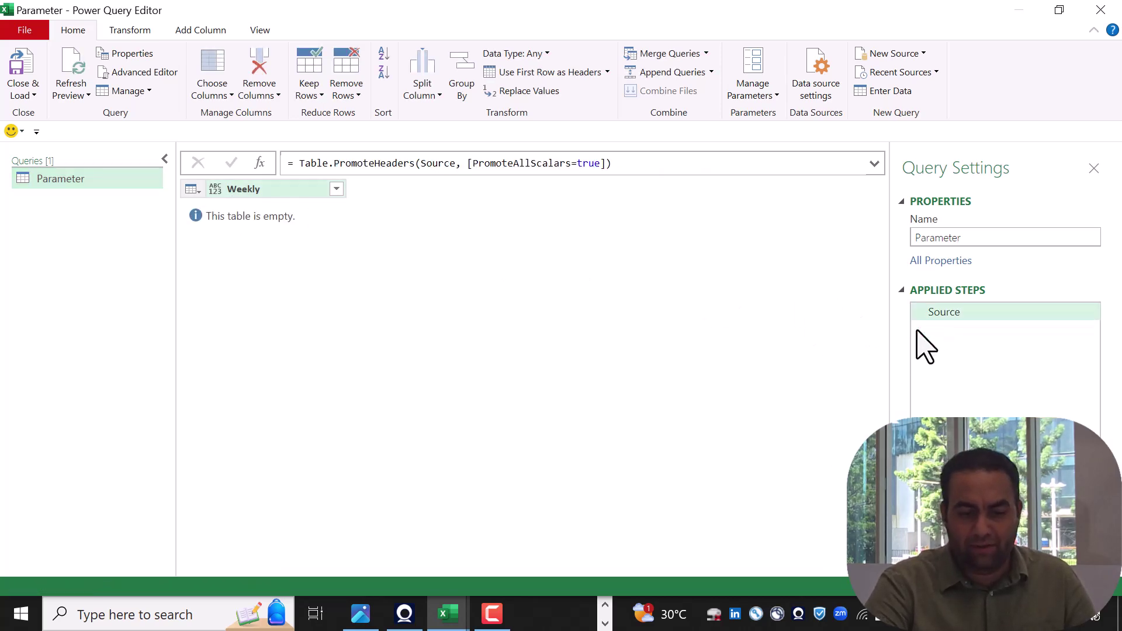
{"action": "left_click", "coordinate": [259, 211]}
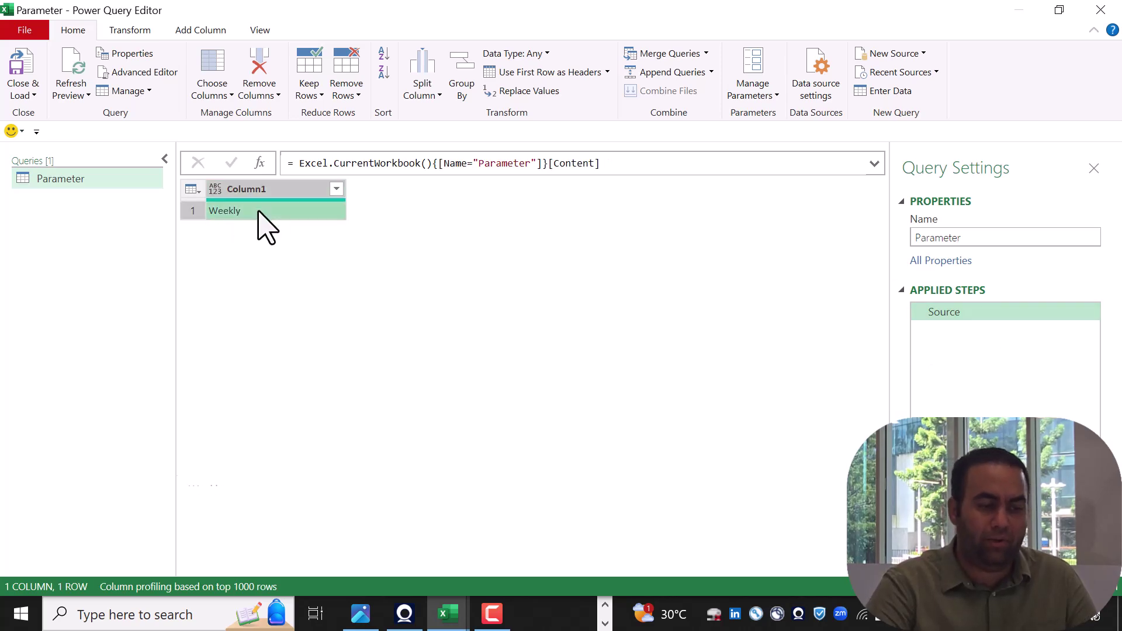
{"action": "right_click", "coordinate": [259, 212]}
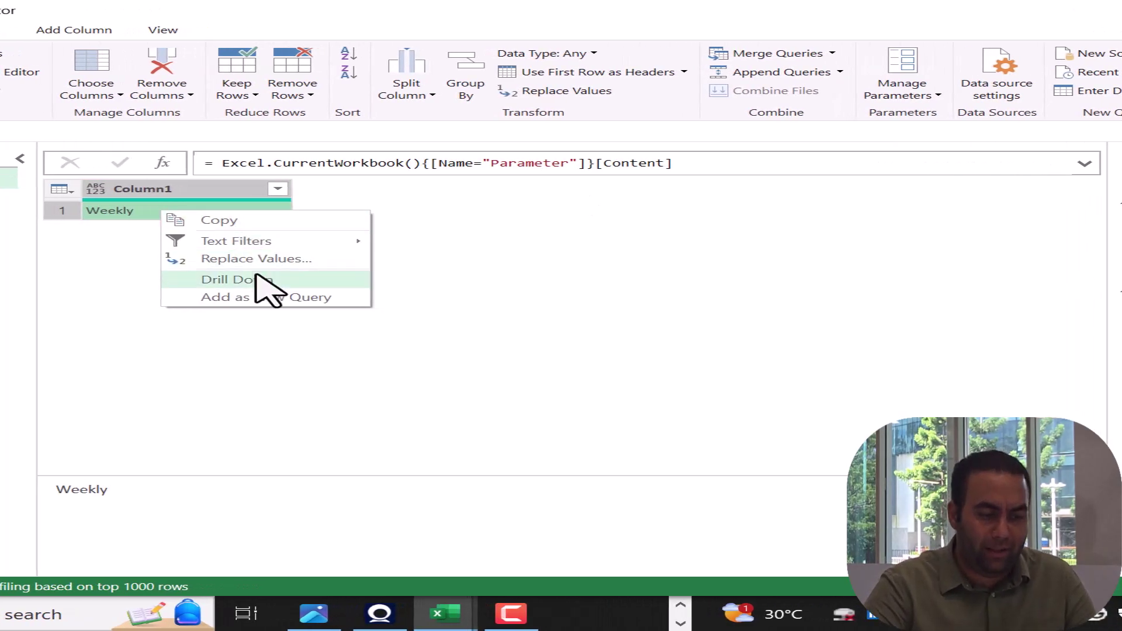
{"action": "left_click", "coordinate": [260, 282]}
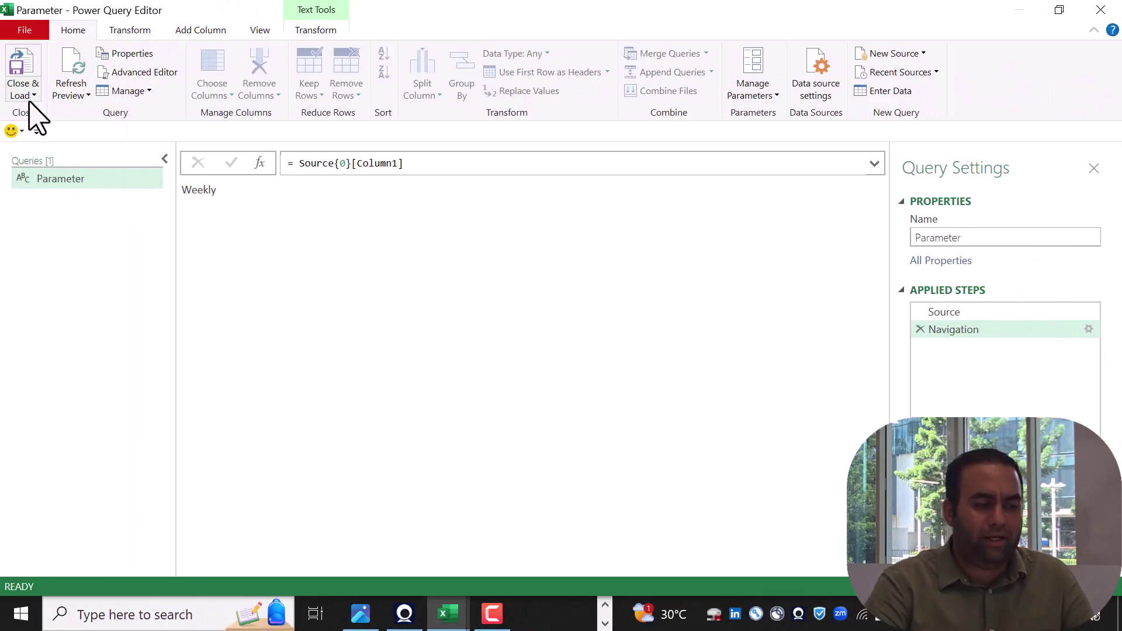
Close & Load the Parameter query to Excel as Only Create Connection
{"action": "left_click", "coordinate": [30, 95]}
{"action": "left_click", "coordinate": [45, 129]}
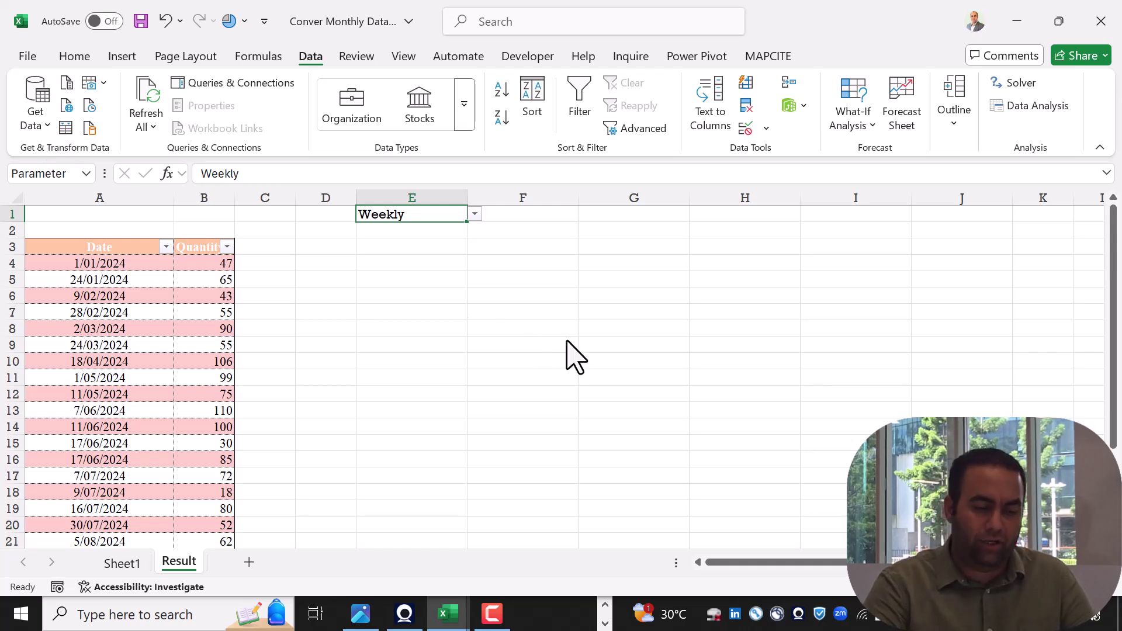
{"action": "left_click", "coordinate": [524, 275]}
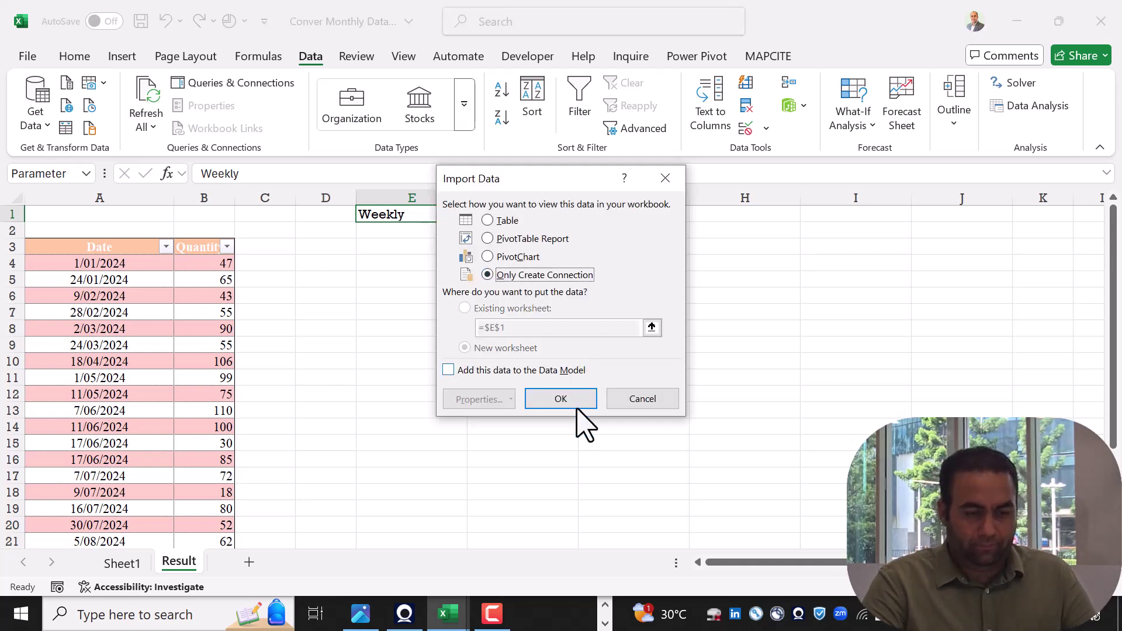
{"action": "left_click", "coordinate": [586, 402]}
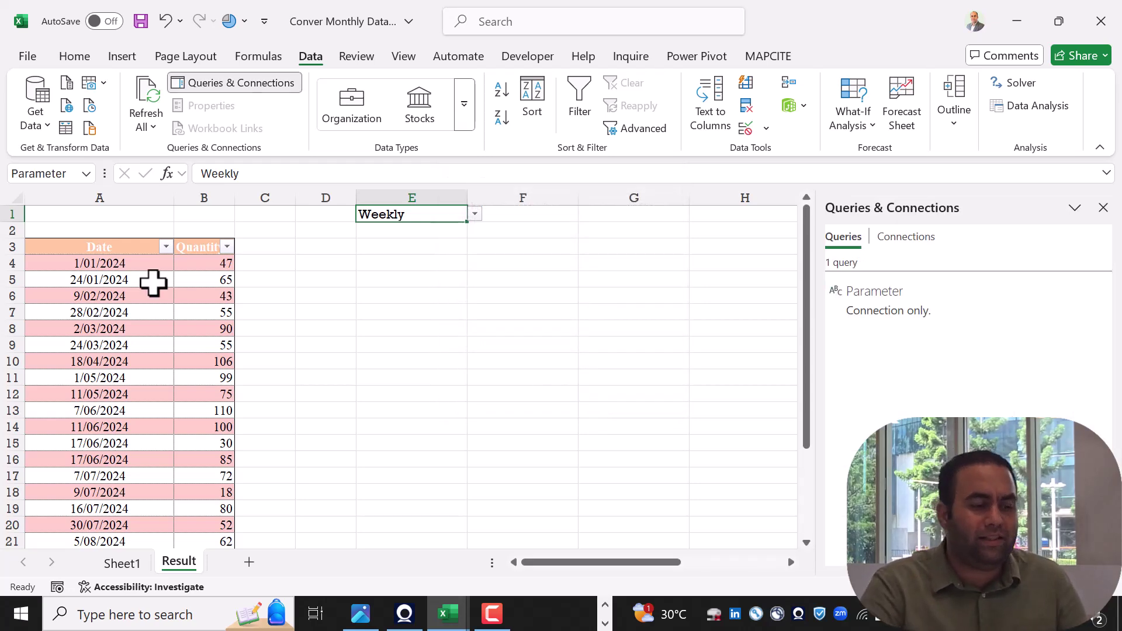
Load the Date and Quantity table into Power Query as Table1 via From Table/Range
{"action": "left_click", "coordinate": [114, 294]}
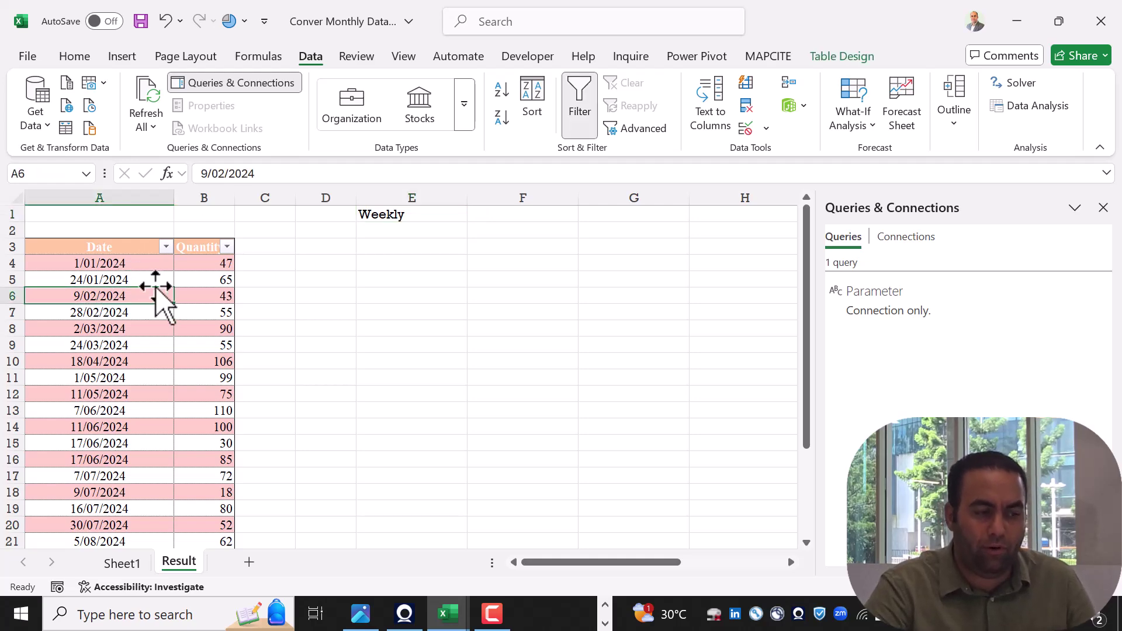
{"action": "left_click", "coordinate": [65, 128]}
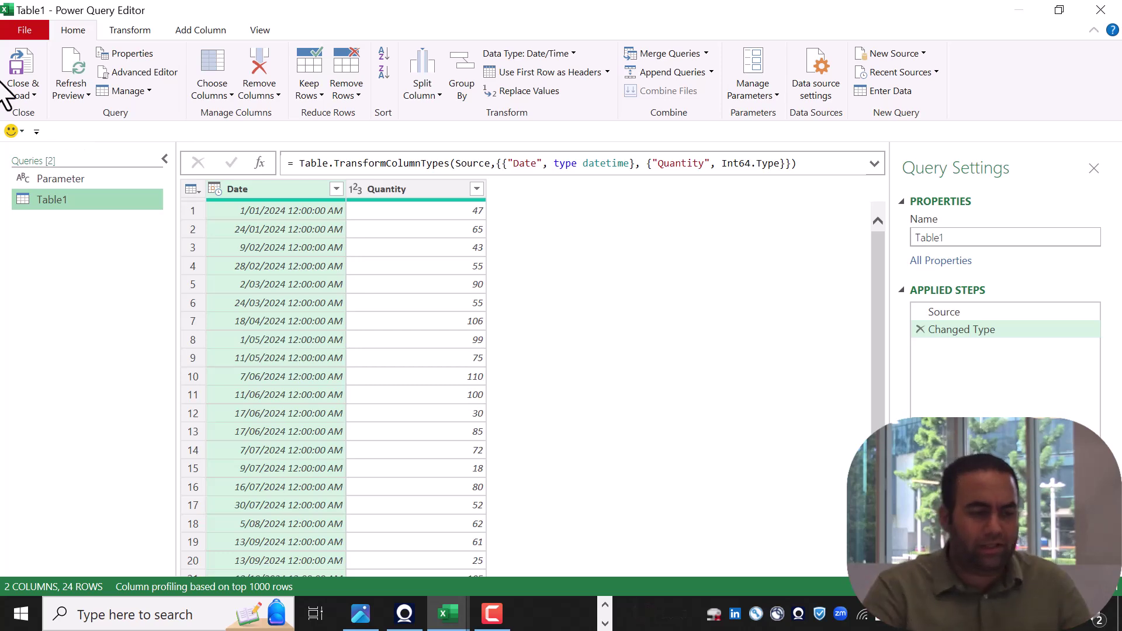
Convert Table1's Date column to week numbers with Date > Week > Week of Year
{"action": "left_click", "coordinate": [261, 189]}
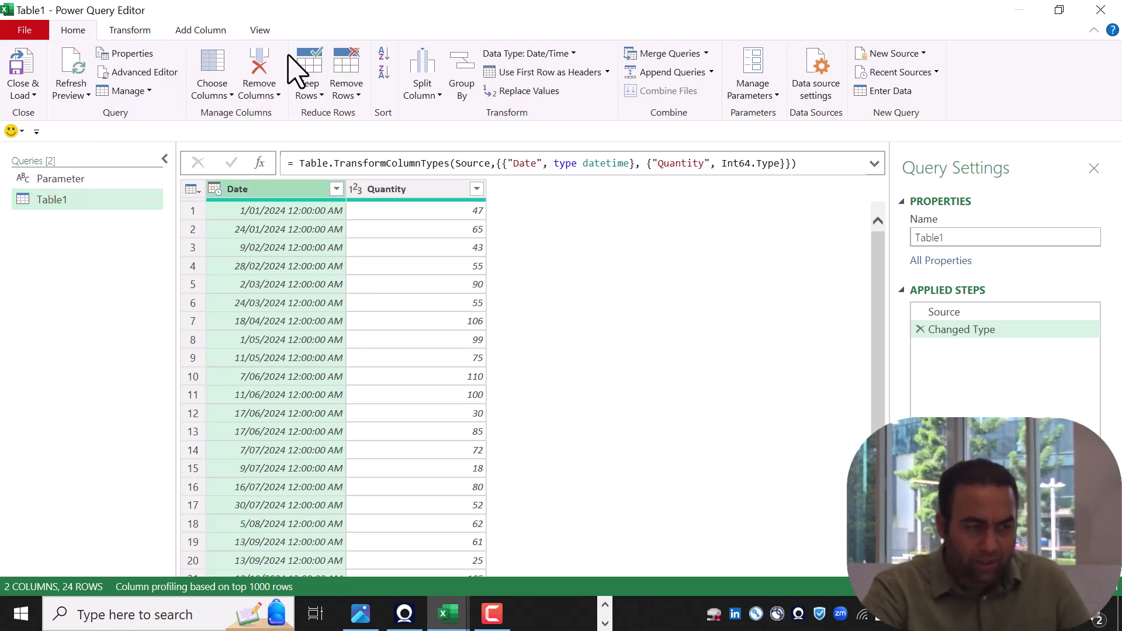
{"action": "left_click", "coordinate": [130, 32]}
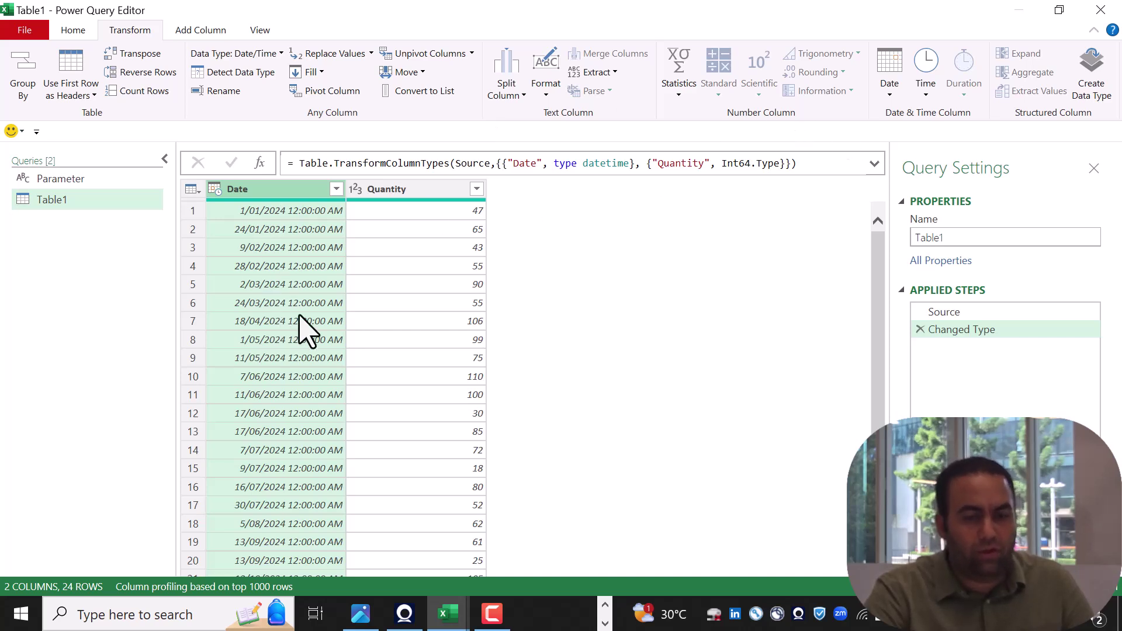
{"action": "left_click", "coordinate": [890, 88]}
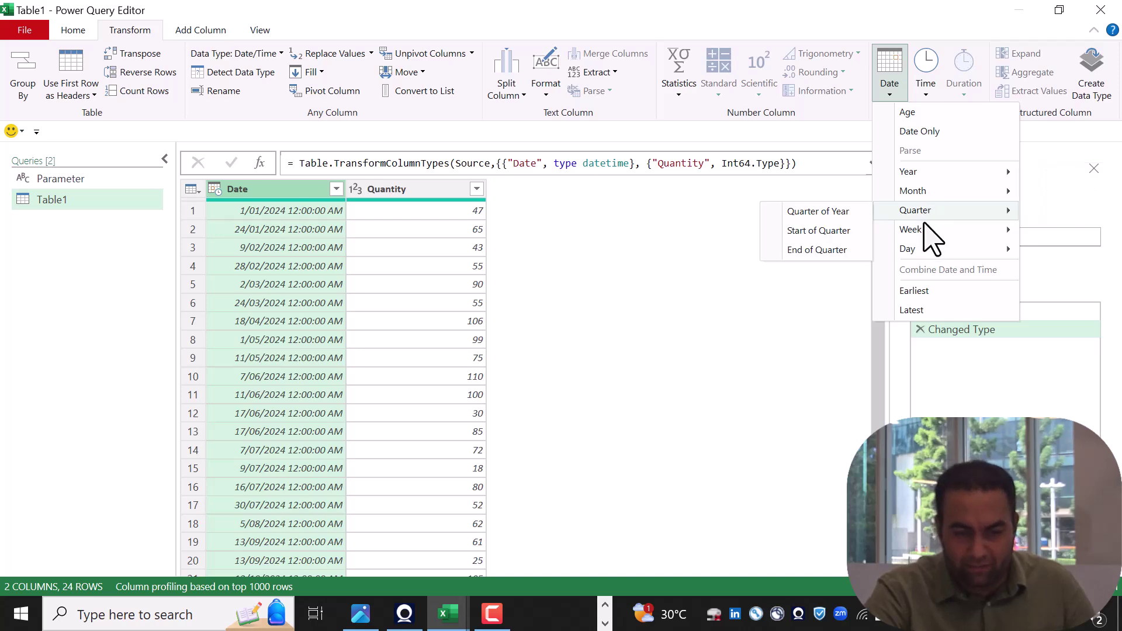
{"action": "mouse_move", "coordinate": [927, 240]}
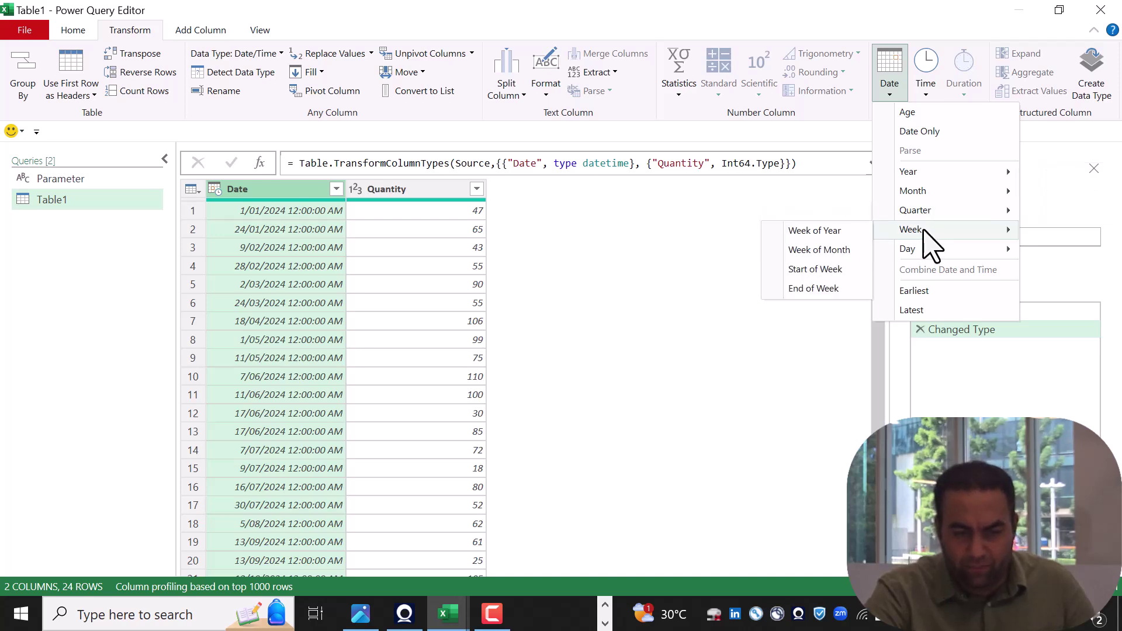
{"action": "left_click", "coordinate": [816, 233]}
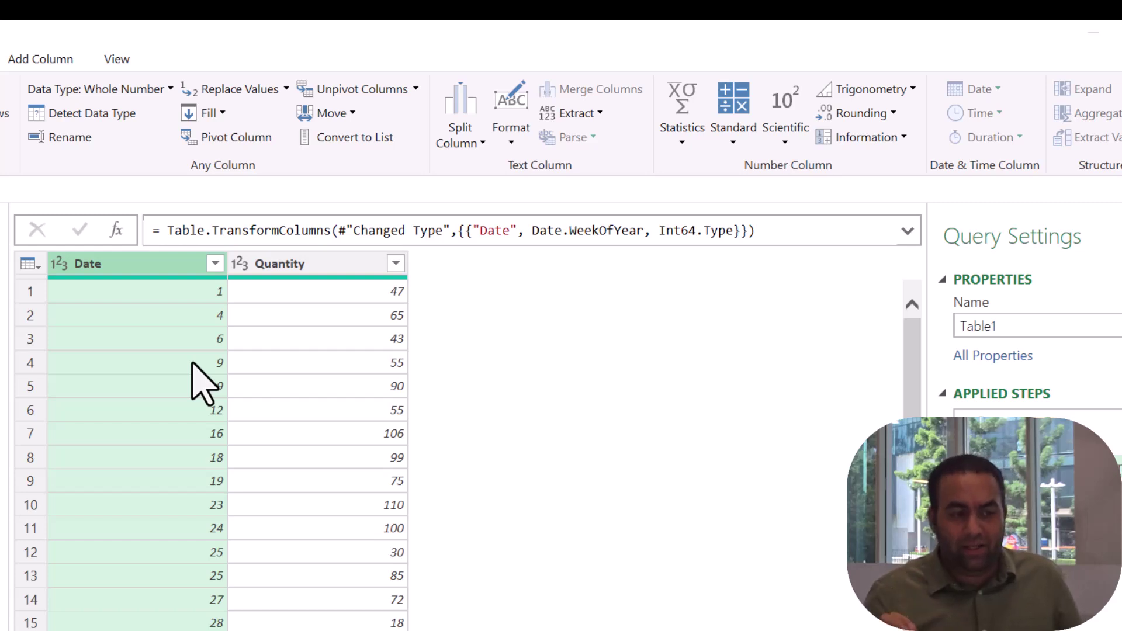
Group Table1 by the Date week number, summing Quantity into a Total Quantity column
{"action": "right_click", "coordinate": [117, 270]}
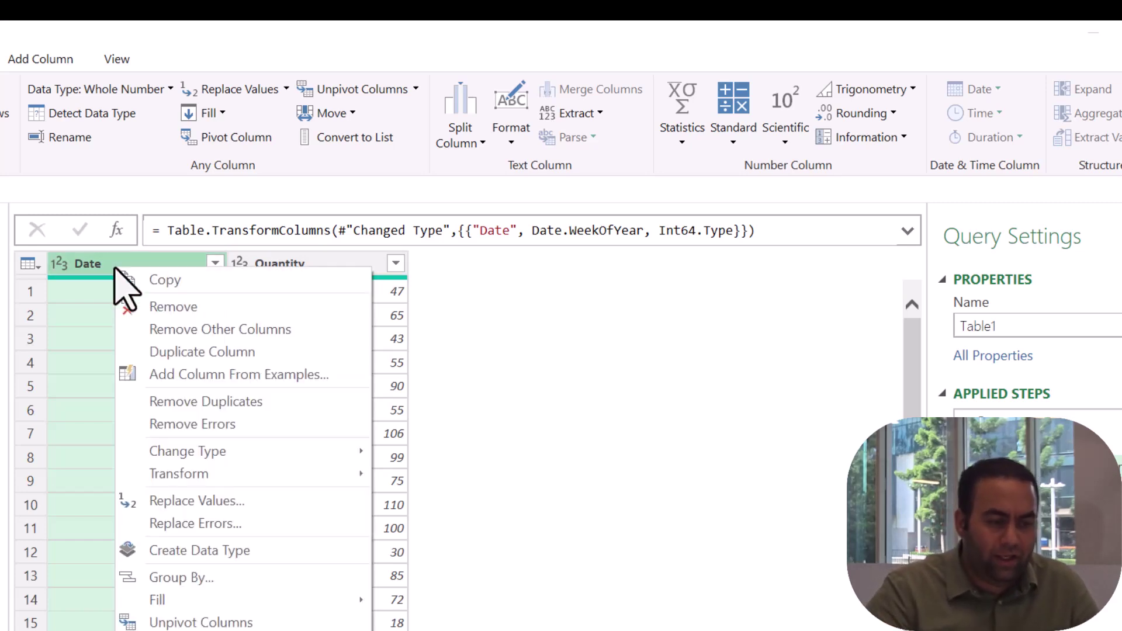
{"action": "left_click", "coordinate": [197, 578]}
{"action": "left_click", "coordinate": [468, 467]}
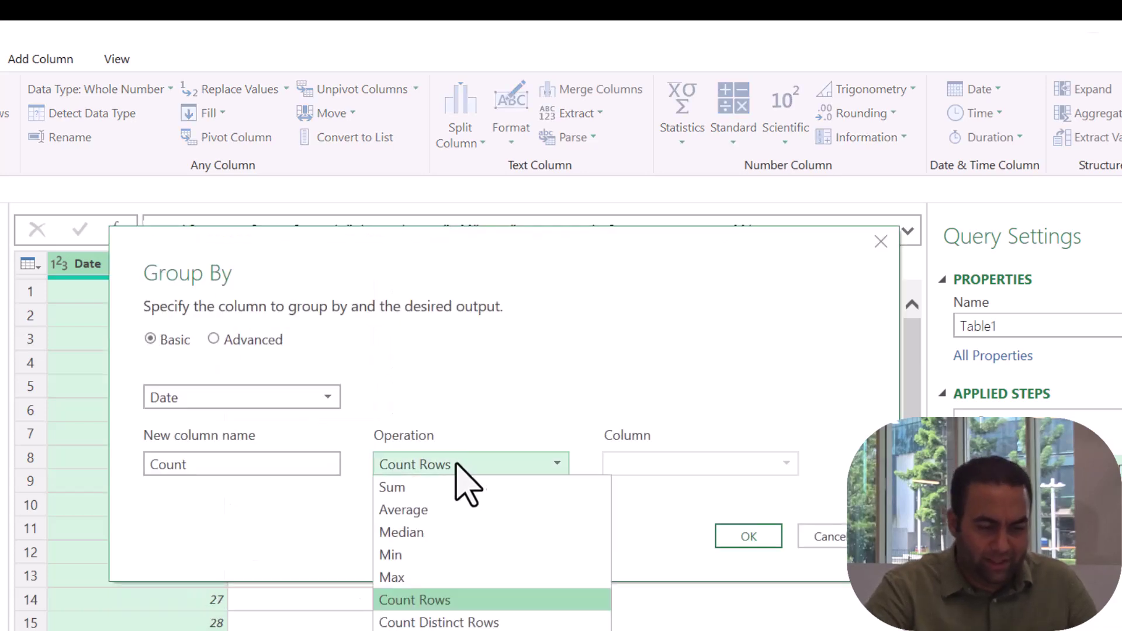
{"action": "left_click", "coordinate": [418, 488]}
{"action": "left_click", "coordinate": [689, 467]}
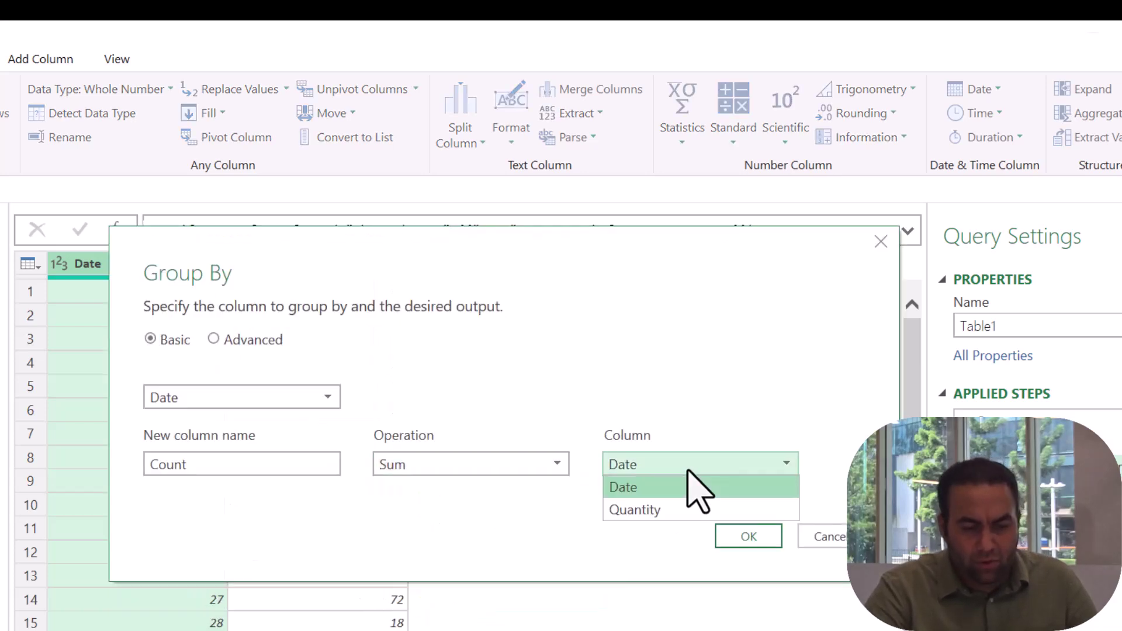
{"action": "left_click", "coordinate": [666, 509]}
{"action": "left_click_drag", "start_coordinate": [225, 464], "coordinate": [29, 475]}
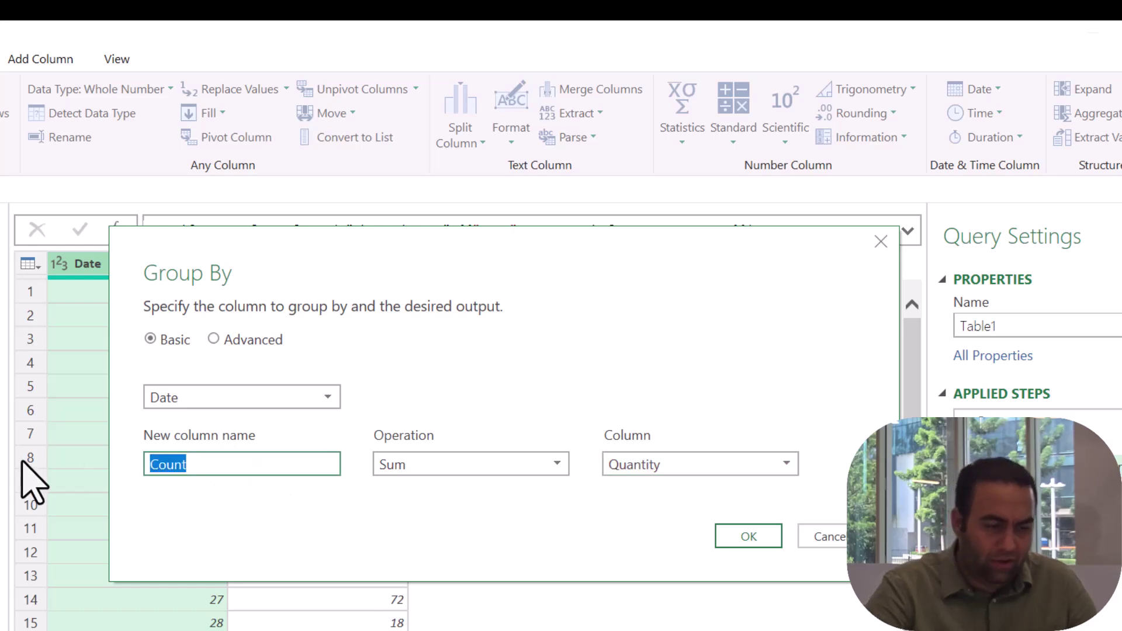
{"action": "key", "text": "BackSpace"}
{"action": "type", "text": "Su"}
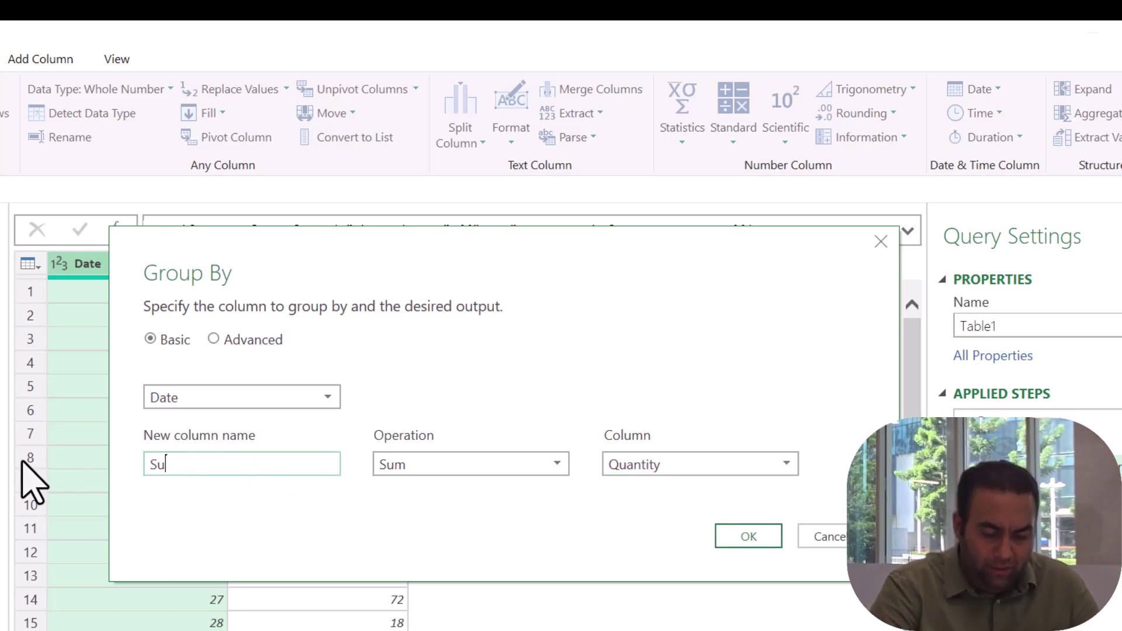
{"action": "key", "text": "BackSpace"}
{"action": "key", "text": "BackSpace"}
{"action": "type", "text": "Total Quantity"}
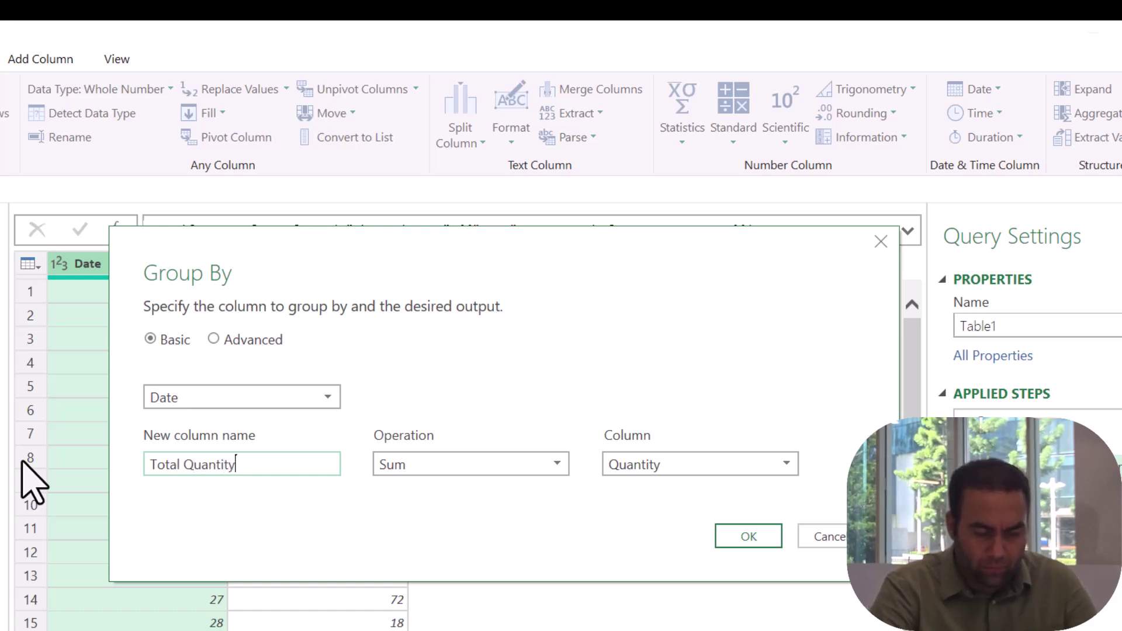
{"action": "key", "text": "Return"}
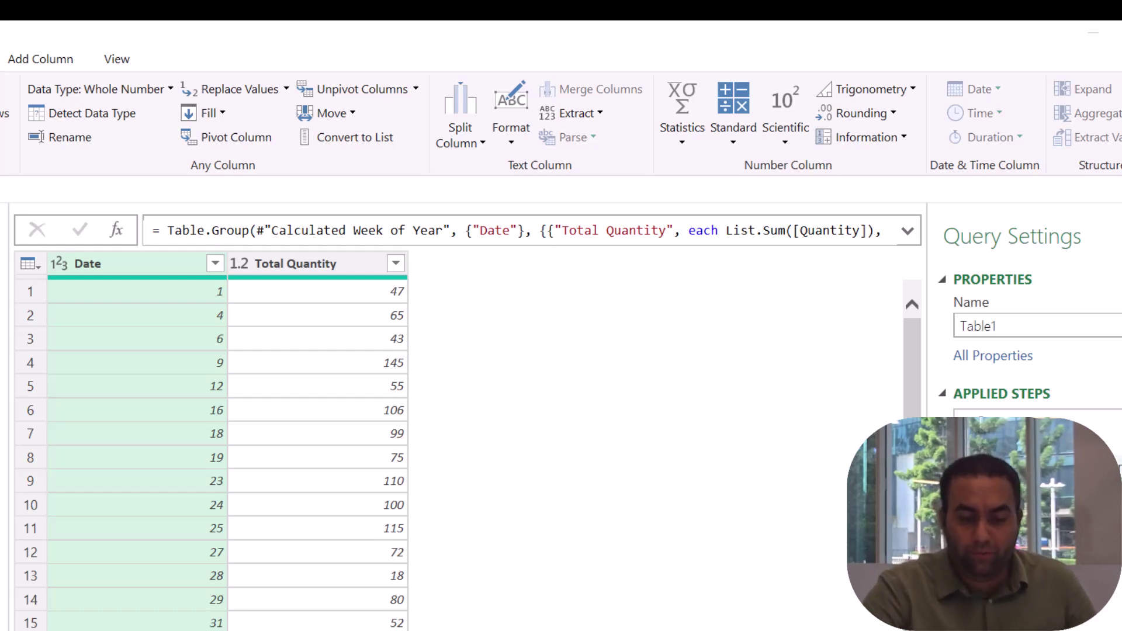
{"action": "key", "text": "ctrl+z"}
Insert a Date > Month > Month step after Changed Type and delete Calculated Week of Year
{"action": "left_click", "coordinate": [1087, 444]}
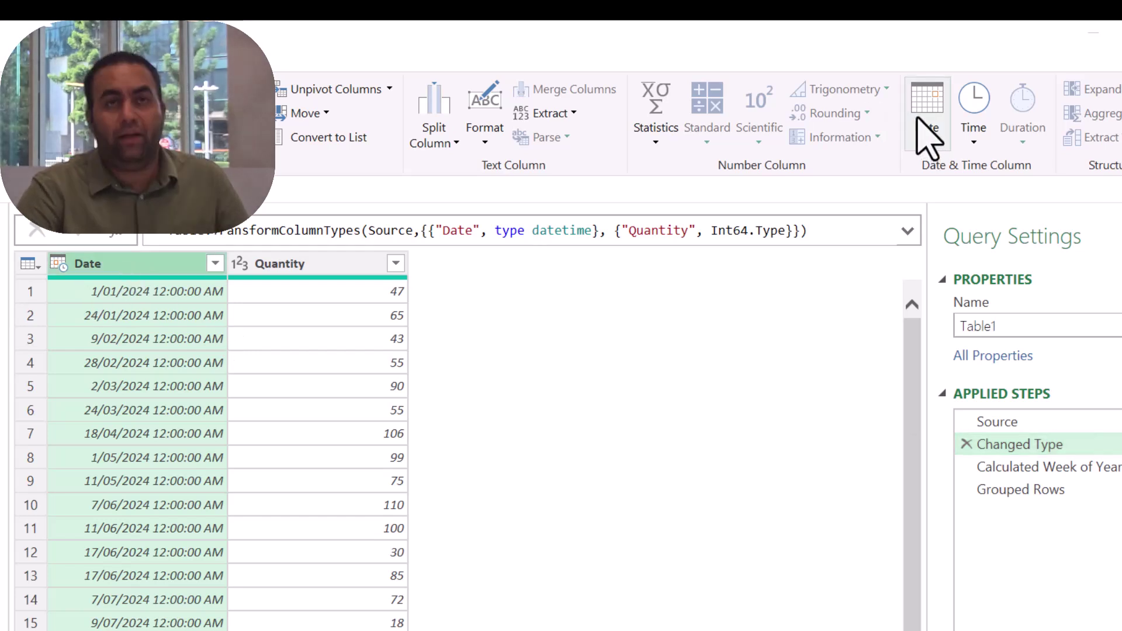
{"action": "left_click", "coordinate": [927, 140]}
{"action": "mouse_move", "coordinate": [965, 267]}
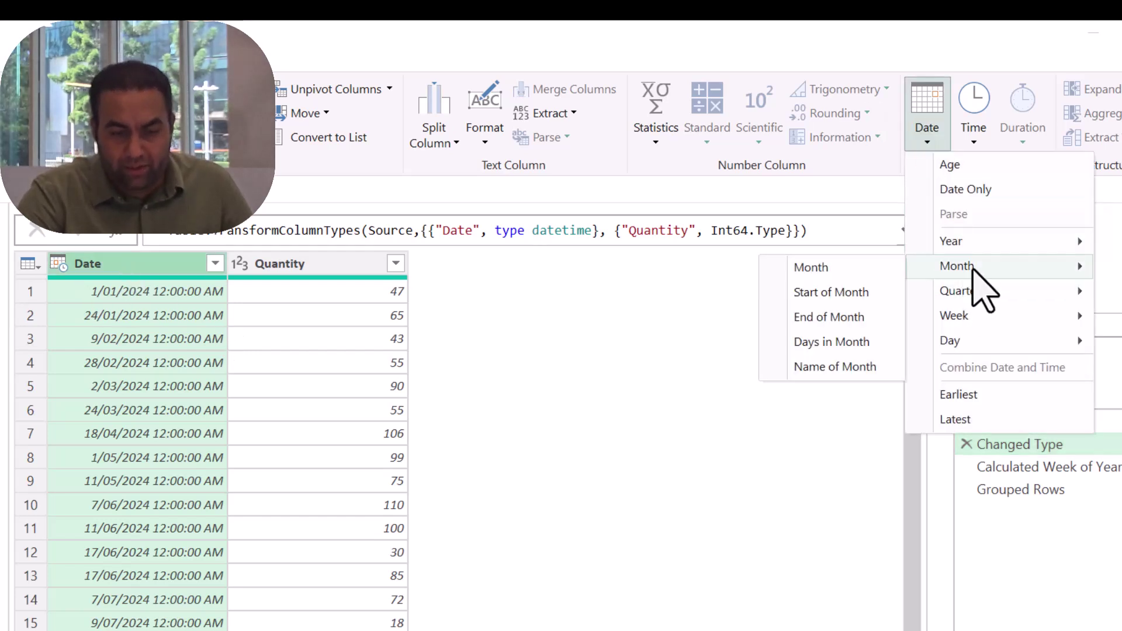
{"action": "left_click", "coordinate": [853, 272]}
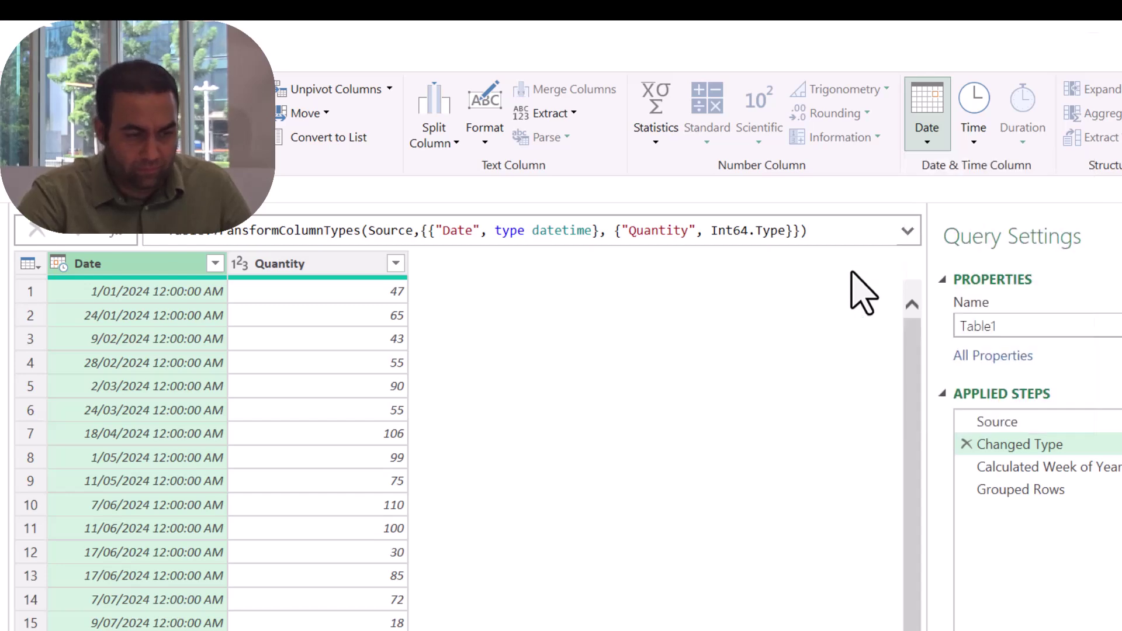
{"action": "left_click", "coordinate": [618, 461]}
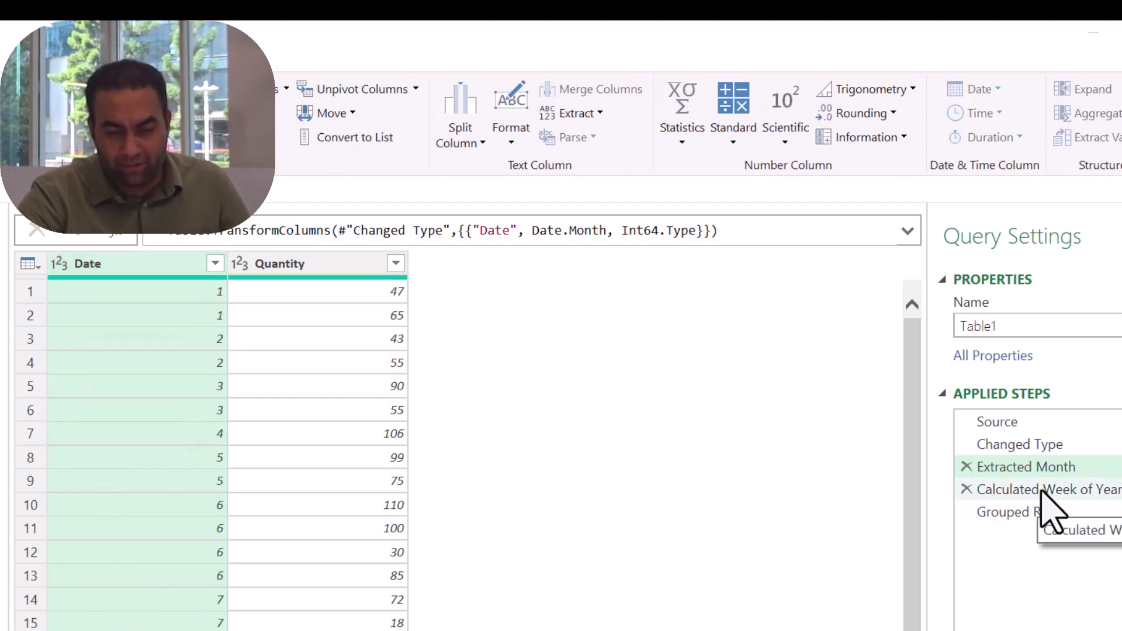
{"action": "left_click", "coordinate": [974, 487]}
{"action": "left_click", "coordinate": [965, 489]}
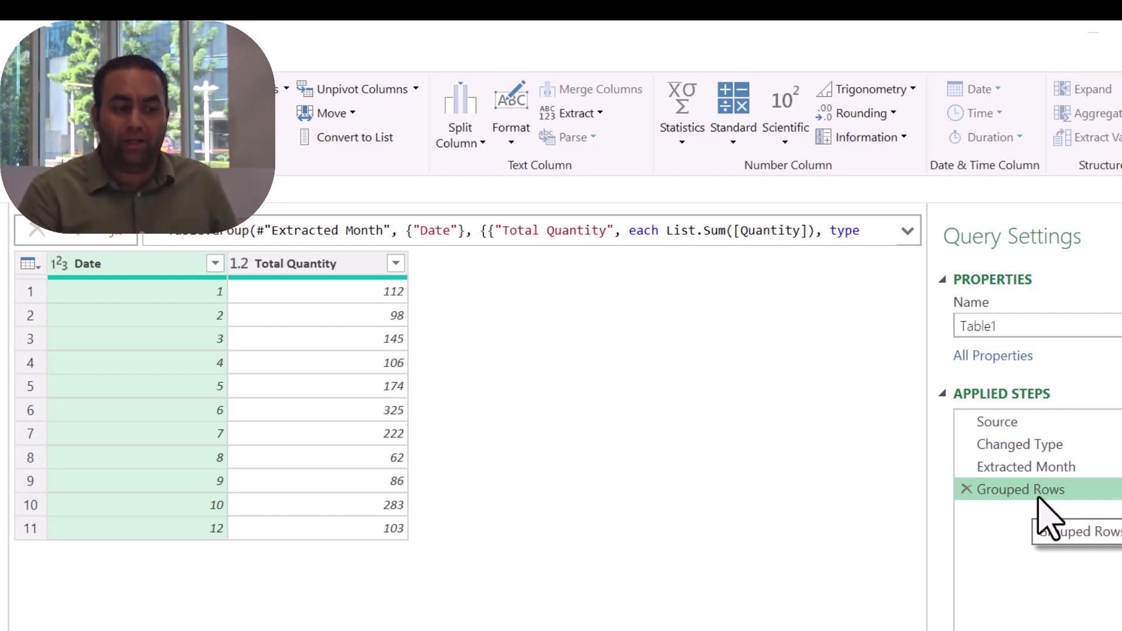
{"action": "left_click", "coordinate": [996, 444]}
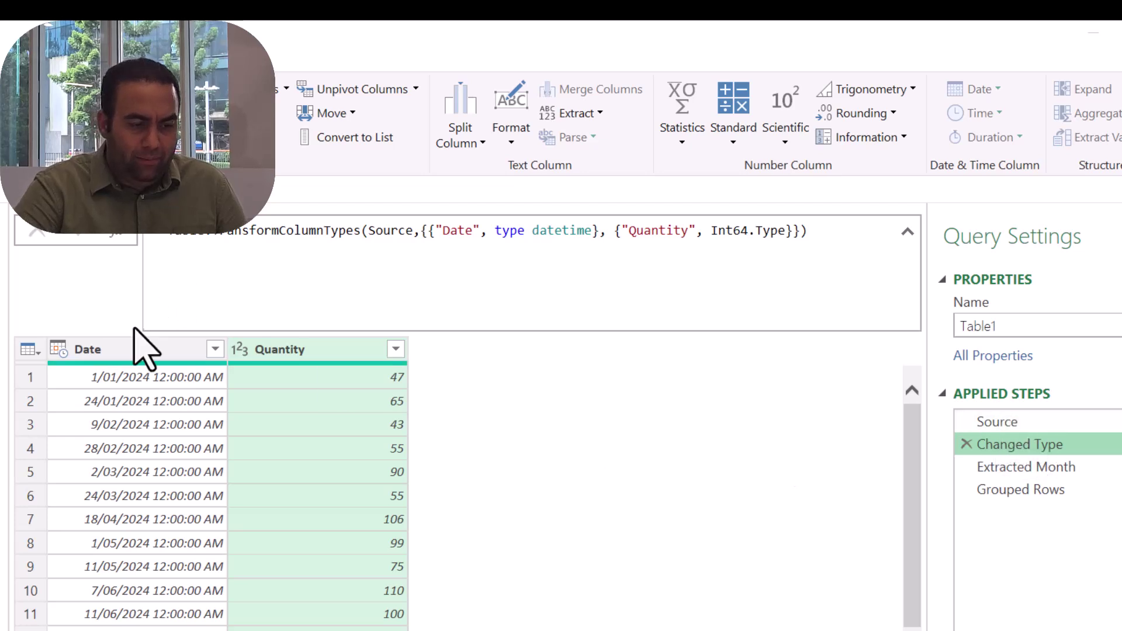
Insert a Name of Month step, delete Extracted Month, and check Grouped Rows shows January 112
{"action": "left_click", "coordinate": [126, 350]}
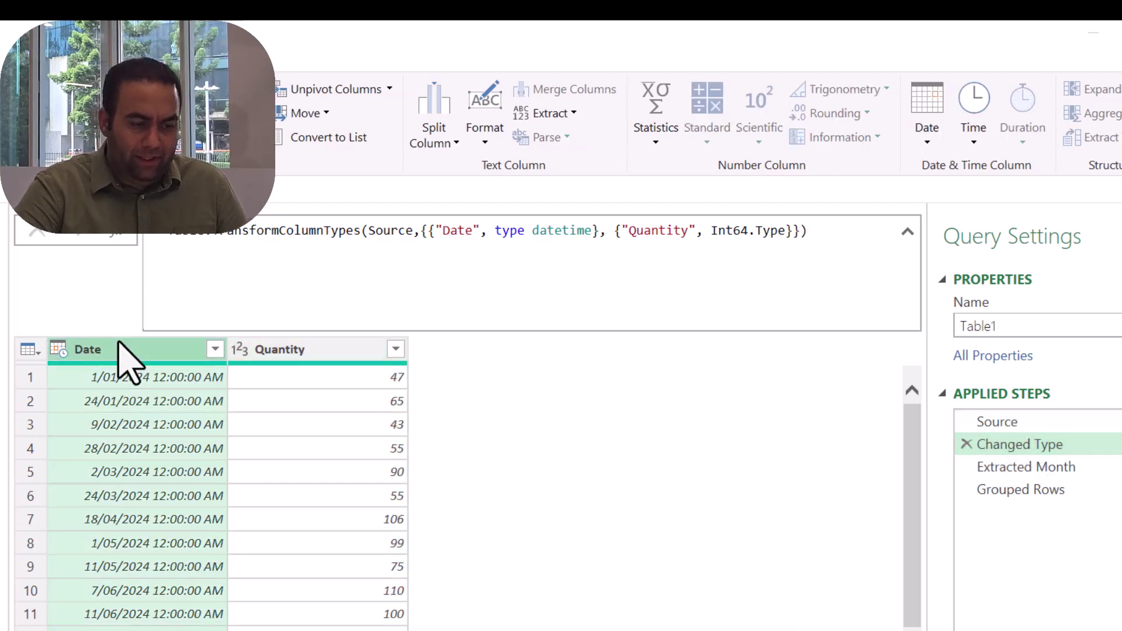
{"action": "left_click", "coordinate": [929, 143]}
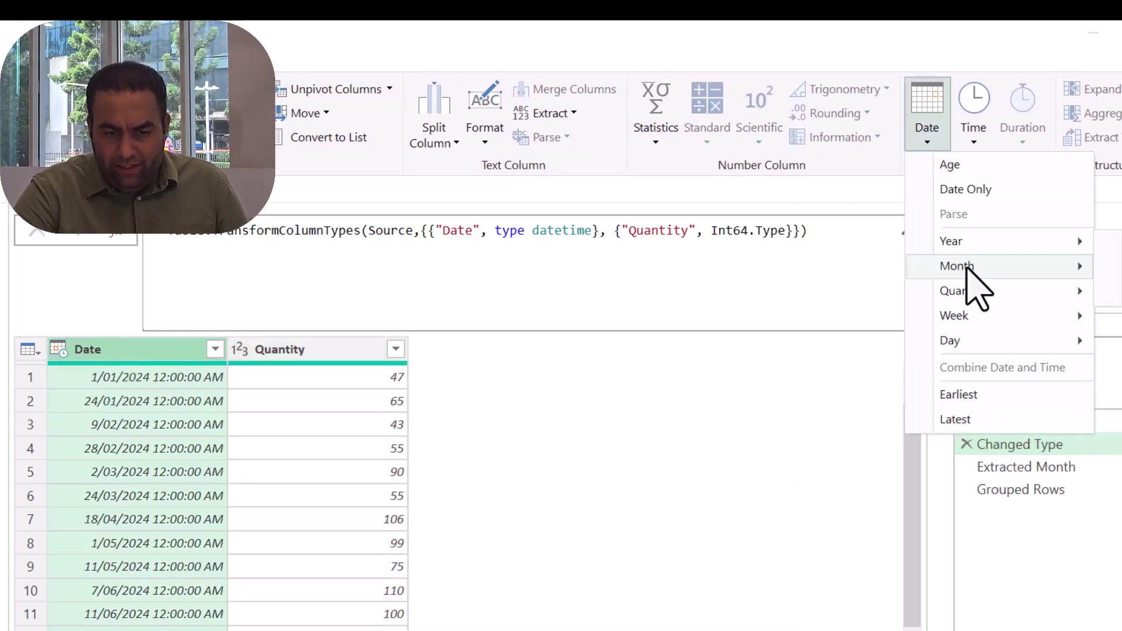
{"action": "mouse_move", "coordinate": [967, 269]}
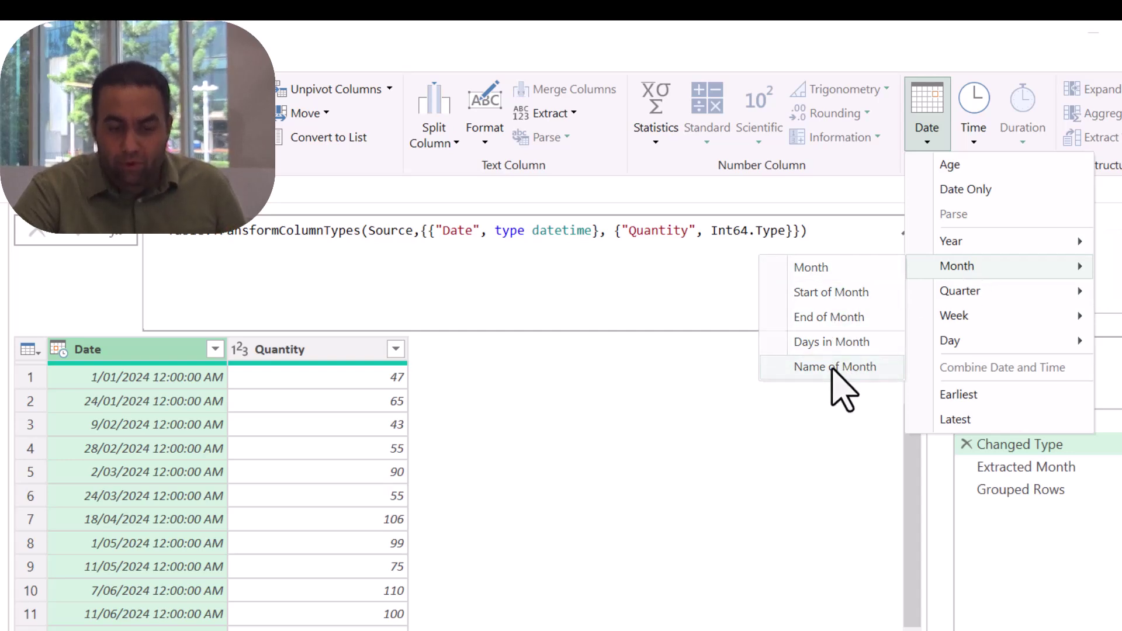
{"action": "left_click", "coordinate": [834, 369]}
{"action": "left_click", "coordinate": [593, 463]}
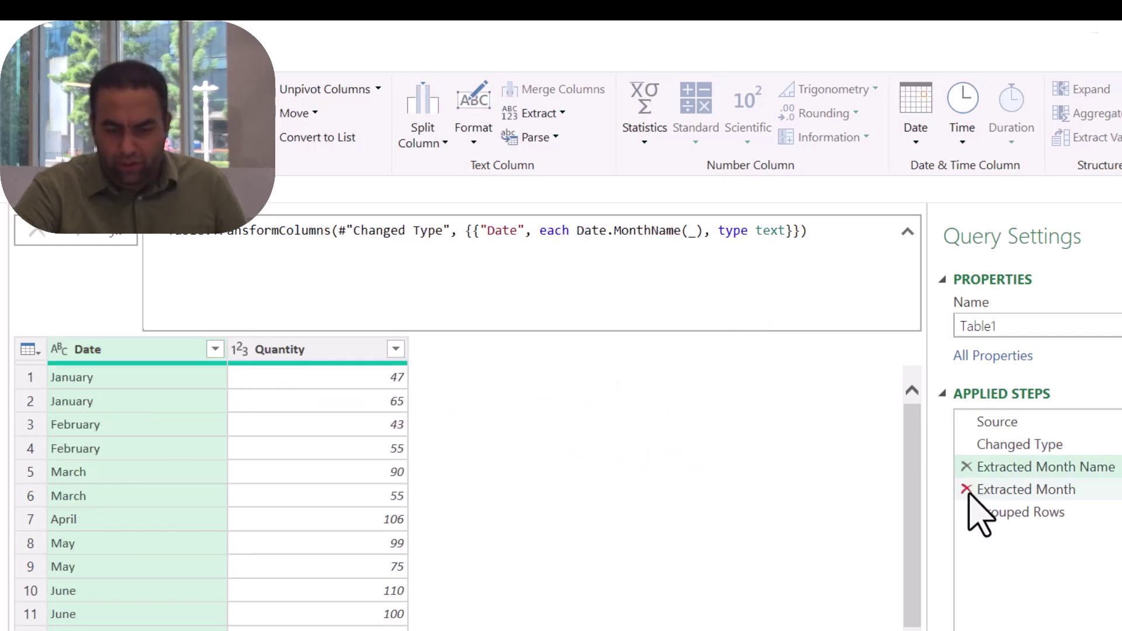
{"action": "left_click", "coordinate": [966, 490]}
{"action": "left_click", "coordinate": [615, 462]}
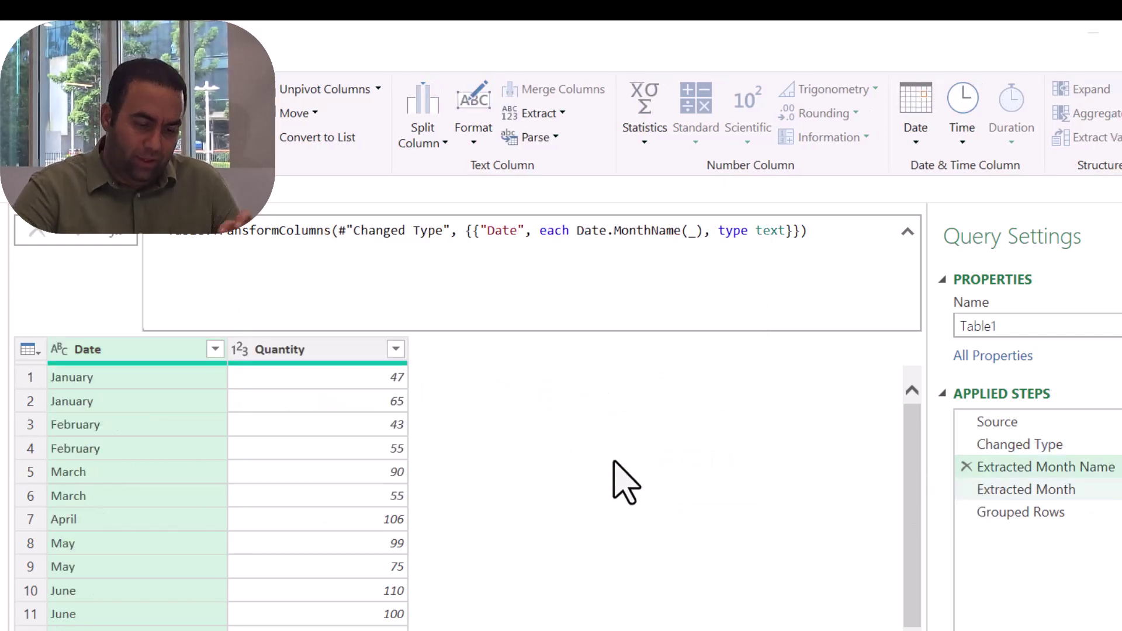
{"action": "left_click", "coordinate": [1058, 490]}
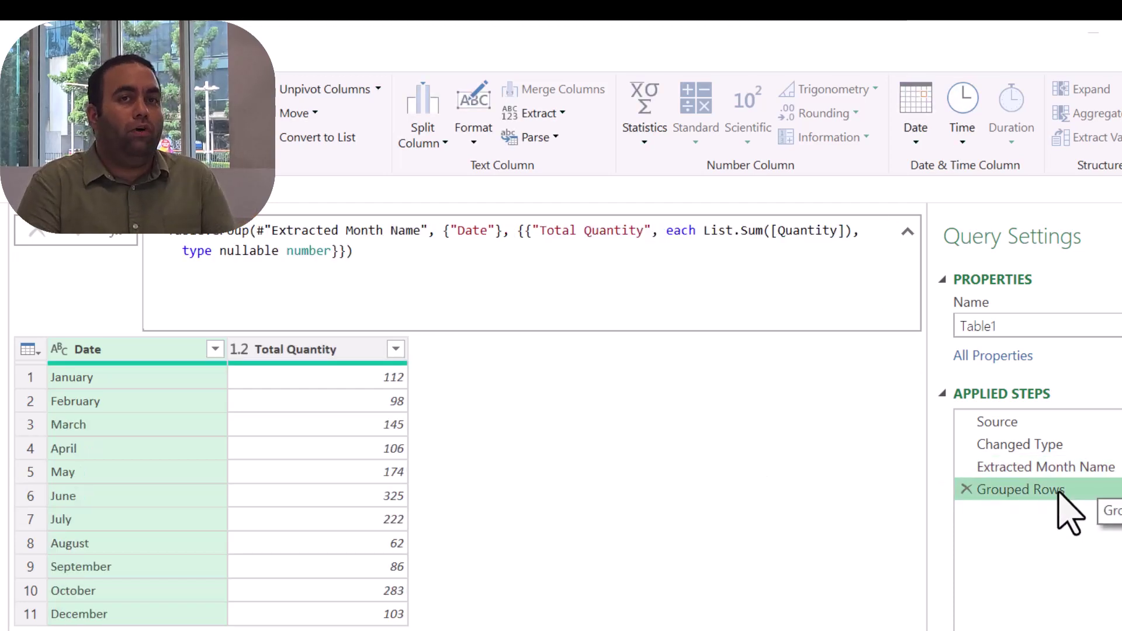
{"action": "left_click", "coordinate": [1031, 447]}
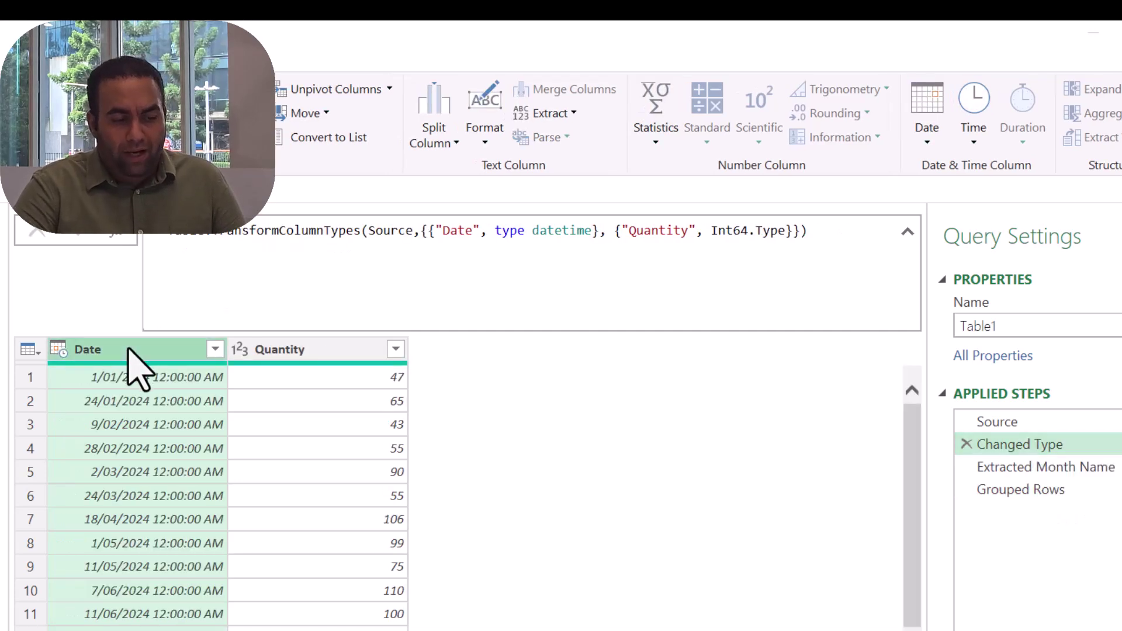
Insert a Quarter of Year step, delete Extracted Month Name, and check quarter totals 355, 605, 370, 386
{"action": "left_click", "coordinate": [934, 139]}
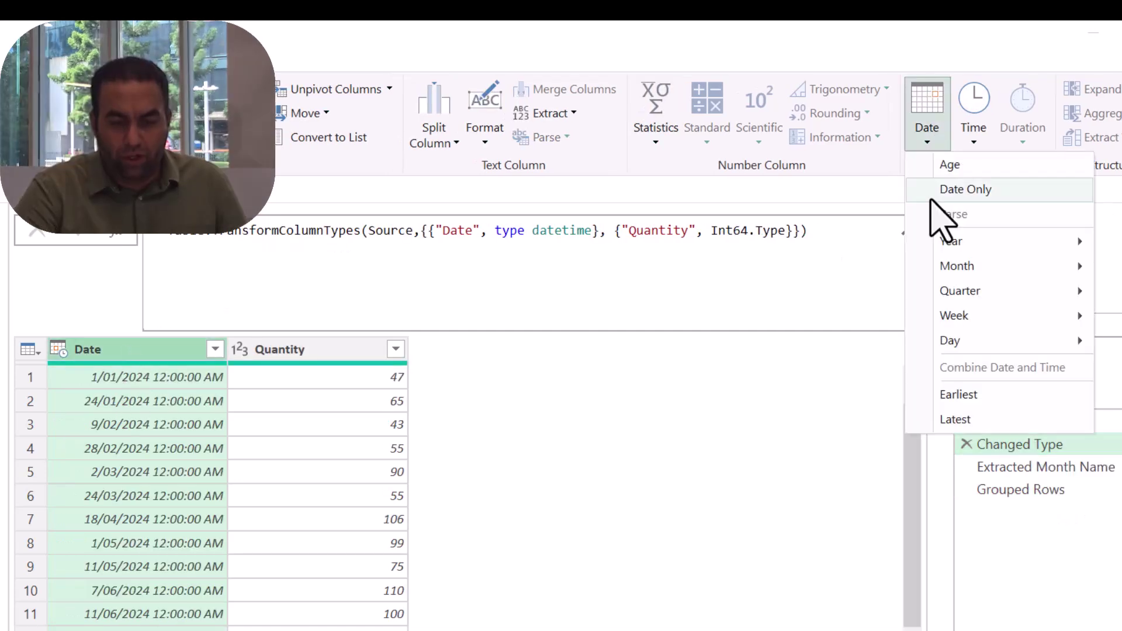
{"action": "mouse_move", "coordinate": [956, 268]}
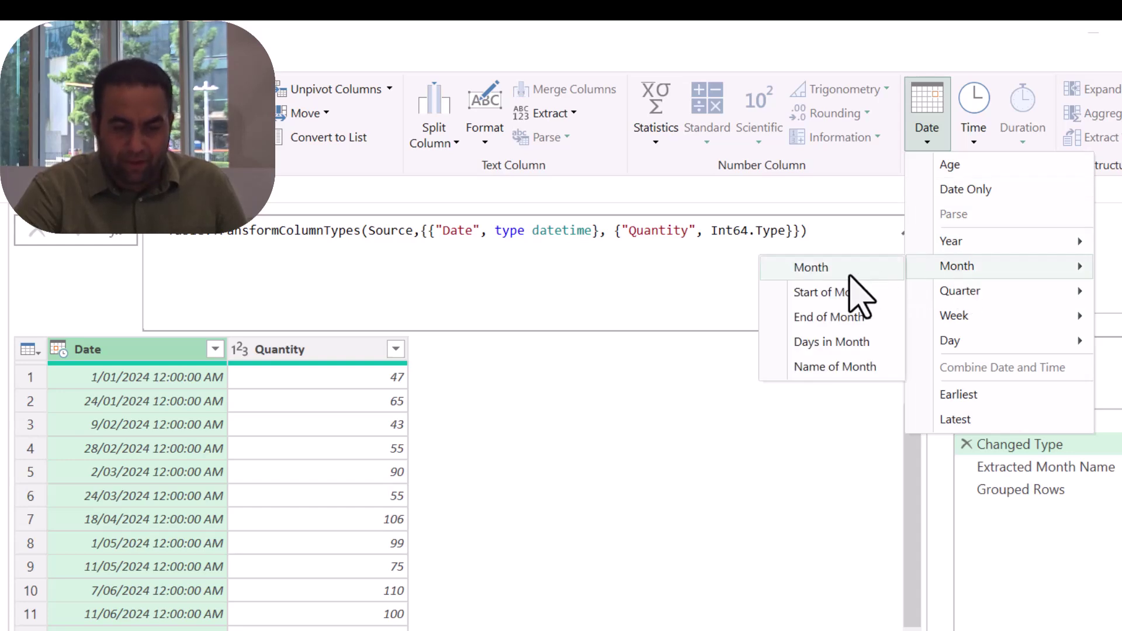
{"action": "mouse_move", "coordinate": [965, 295]}
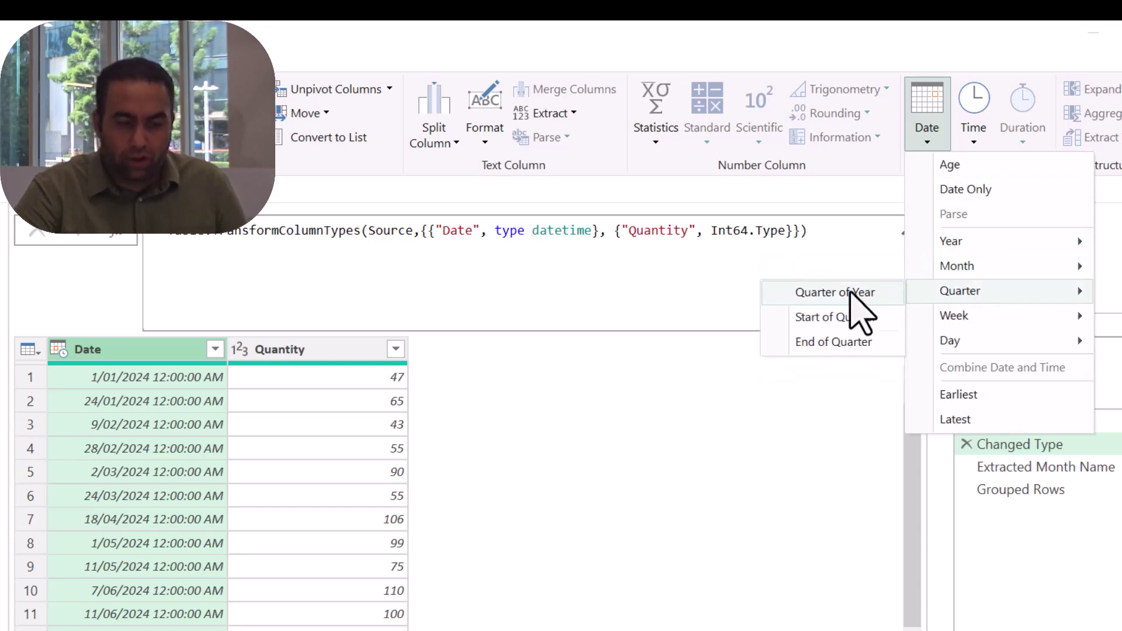
{"action": "left_click", "coordinate": [851, 295]}
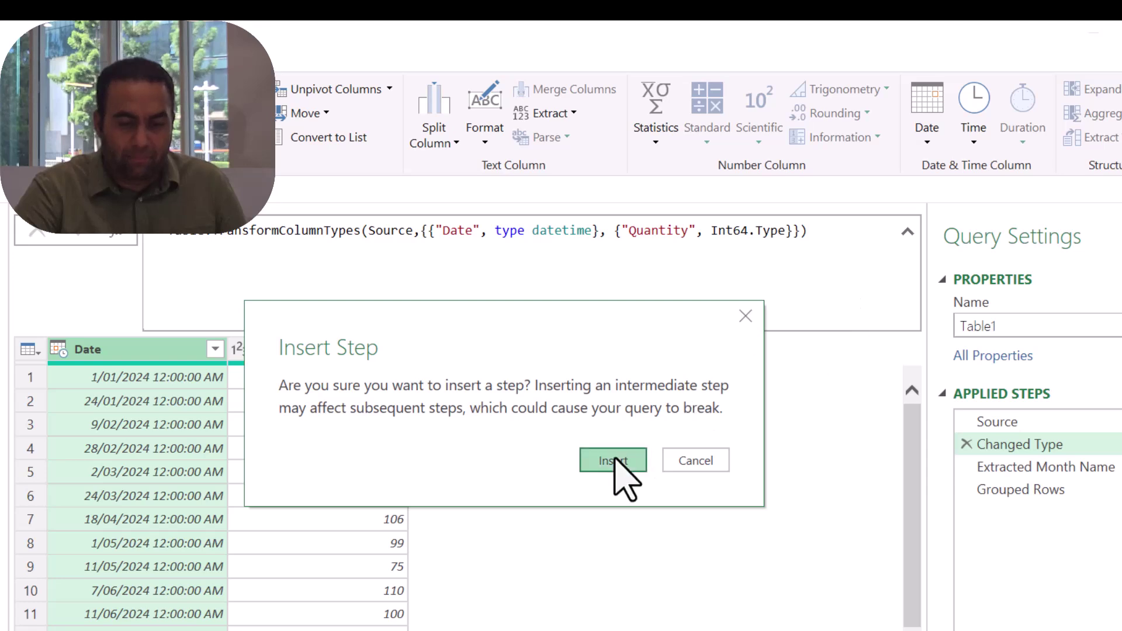
{"action": "left_click", "coordinate": [614, 459]}
{"action": "left_click", "coordinate": [965, 489]}
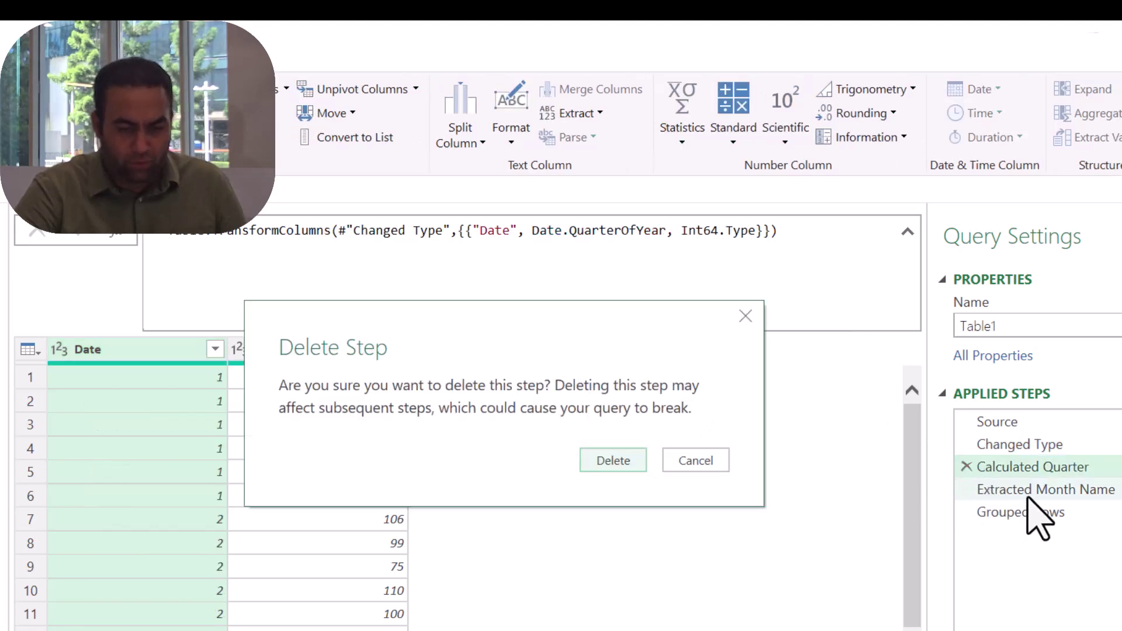
{"action": "left_click", "coordinate": [631, 462]}
{"action": "left_click", "coordinate": [1033, 490]}
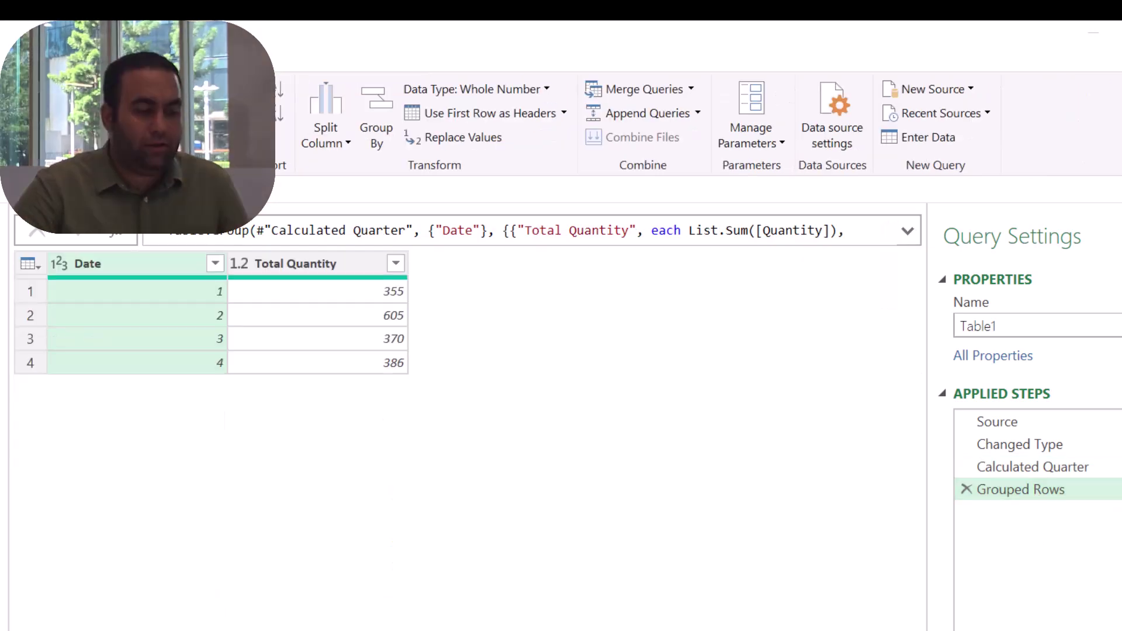
{"action": "left_click", "coordinate": [1025, 468]}
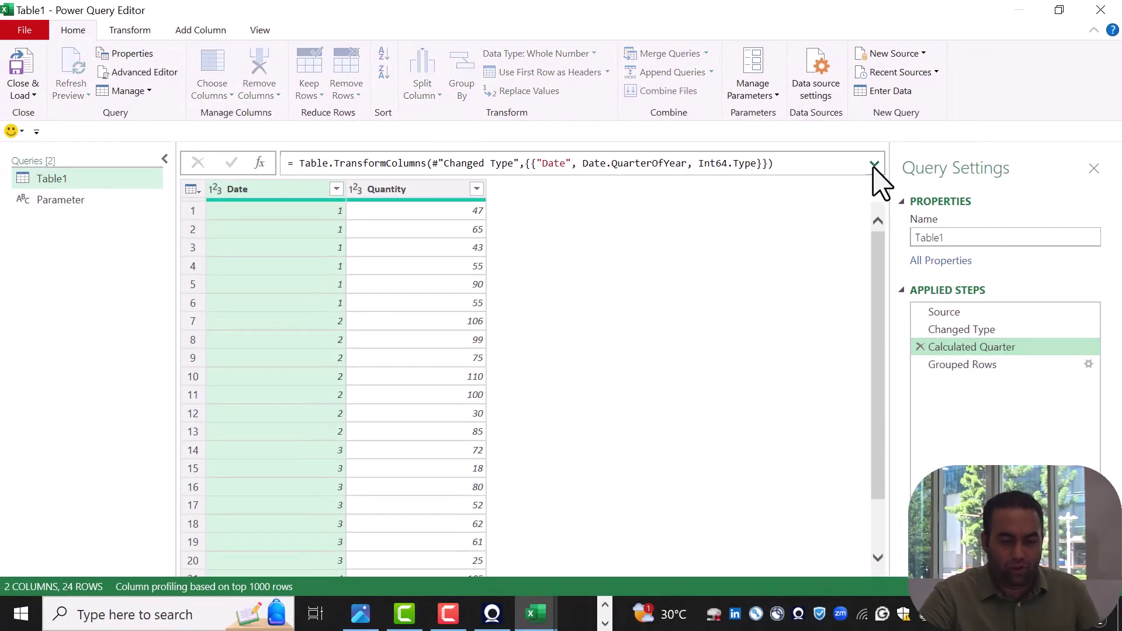
Wrap the Date step in if Parameter="Quarterly" then Date.QuarterOfYear, beginning the next else if
{"action": "left_click", "coordinate": [897, 211]}
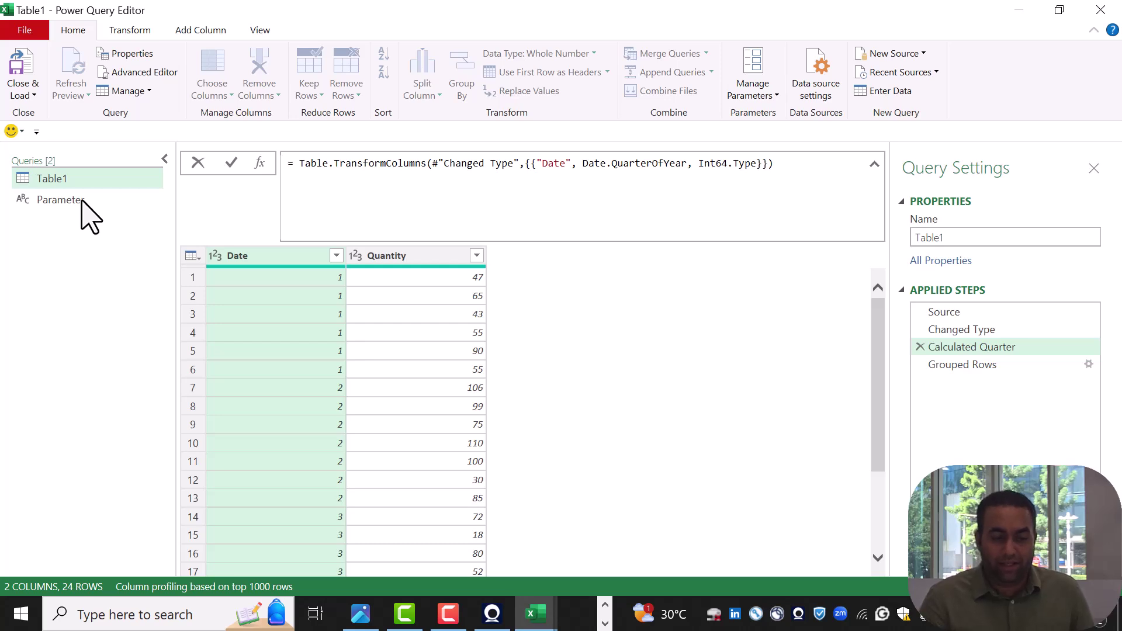
{"action": "mouse_move", "coordinate": [614, 165]}
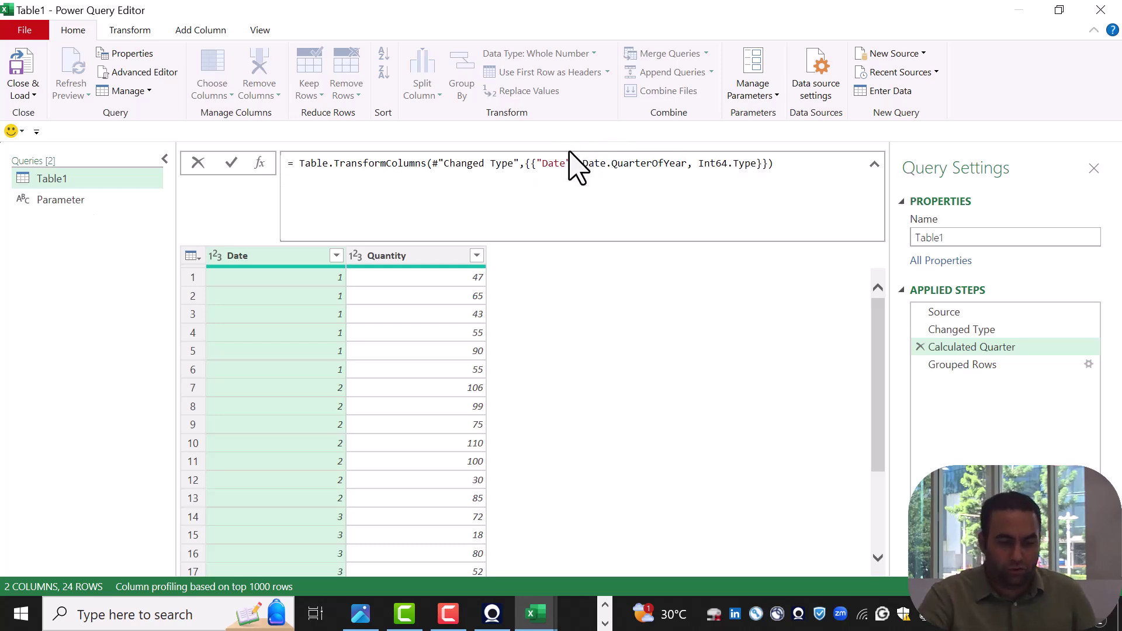
{"action": "left_click", "coordinate": [581, 164]}
{"action": "type", "text": "if para "}
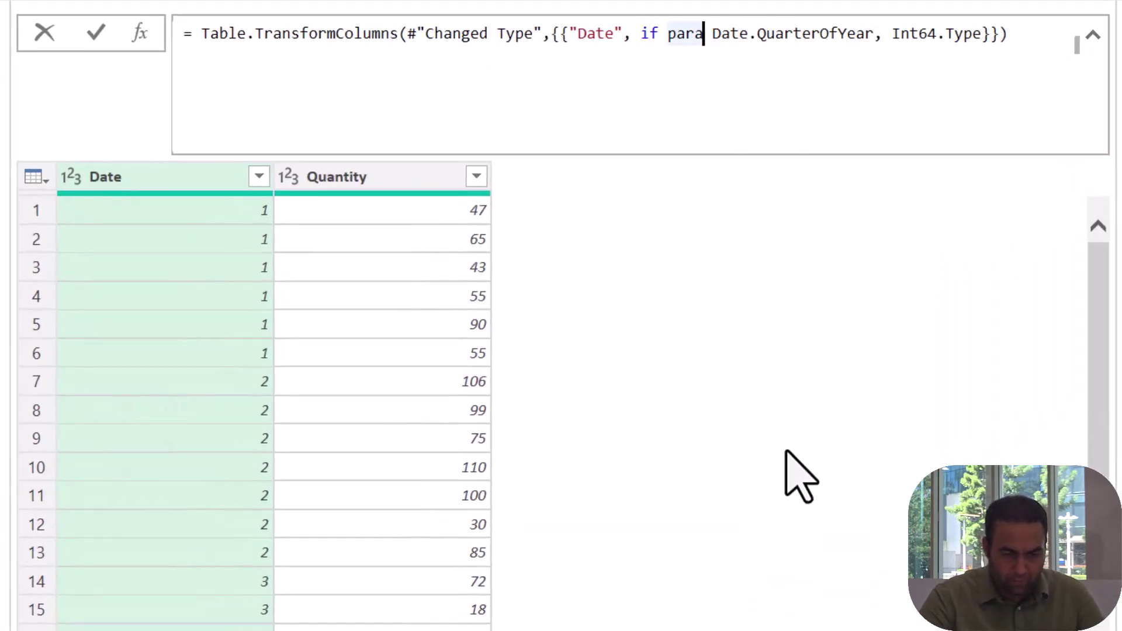
{"action": "type", "text": "me"}
{"action": "key", "text": "Tab"}
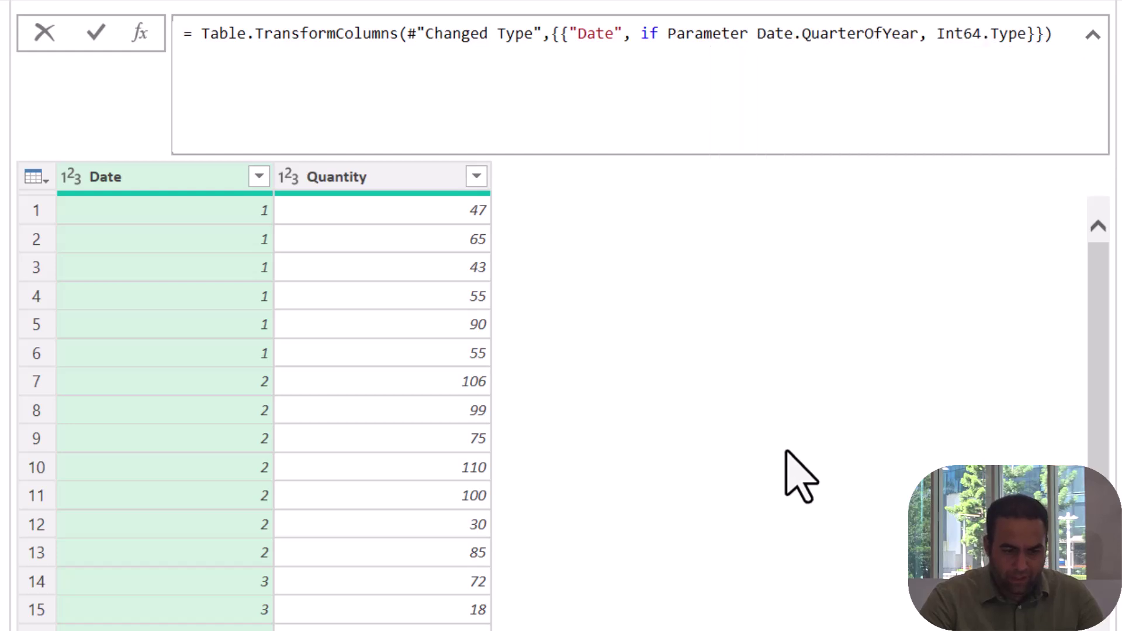
{"action": "type", "text": "=\"Quarr"}
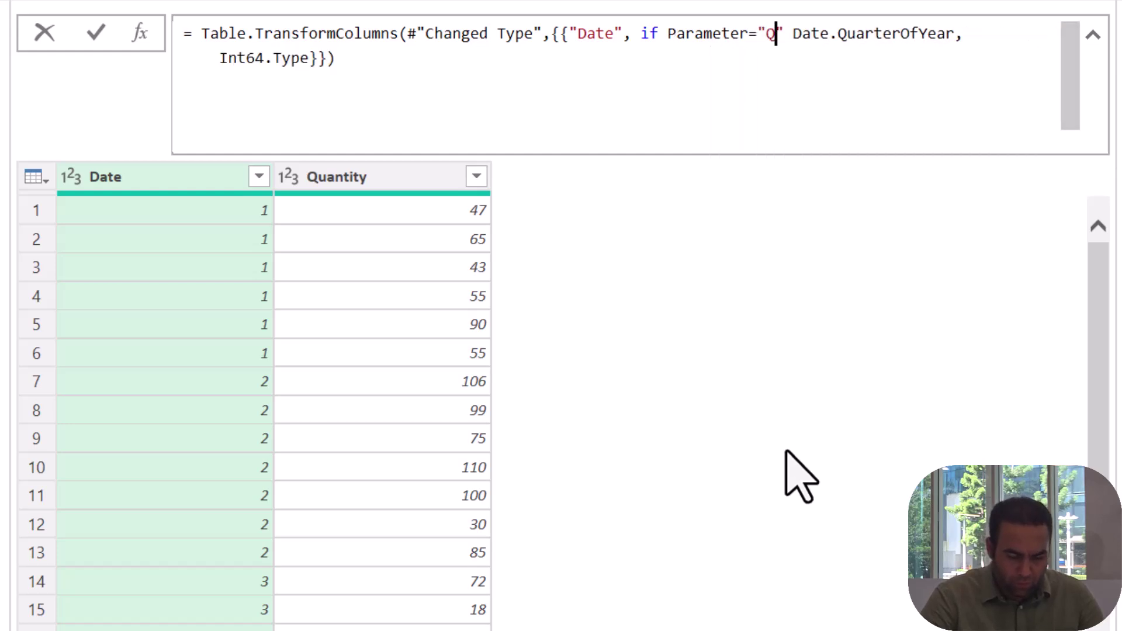
{"action": "key", "text": "BackSpace"}
{"action": "type", "text": "terly\""}
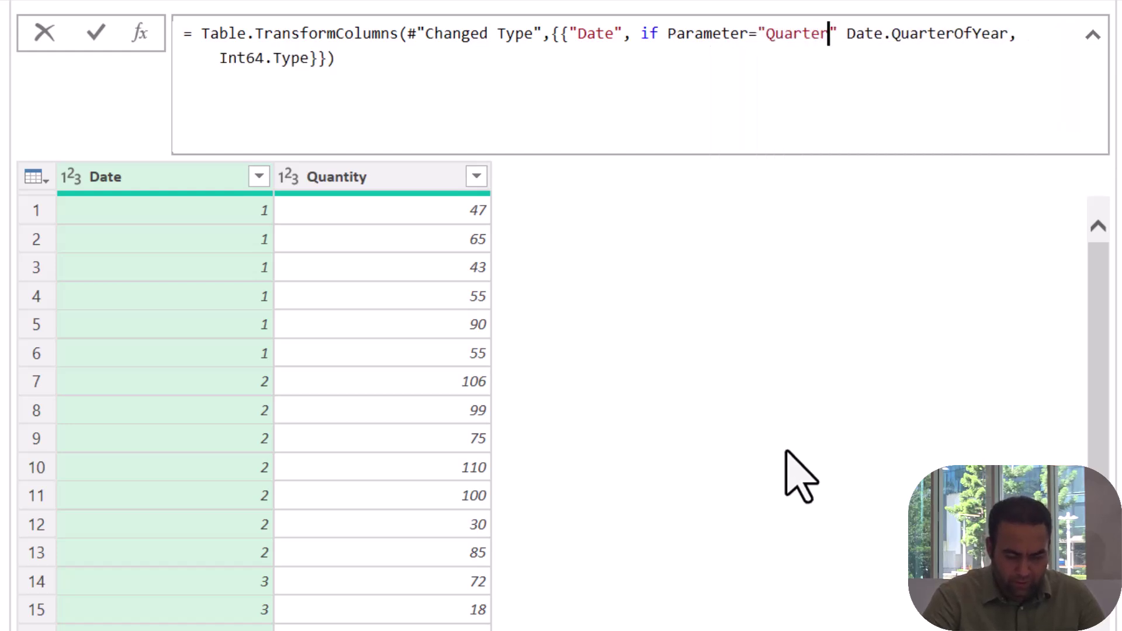
{"action": "type", "text": " then Date.QuarterOfYear"}
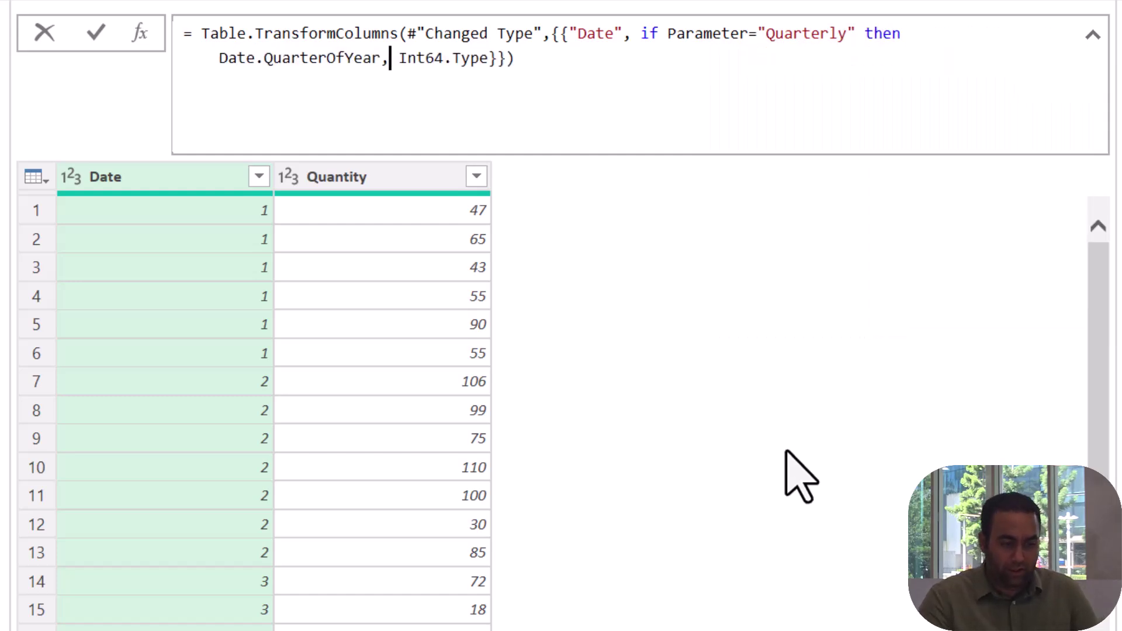
{"action": "type", "text": " esle if "}
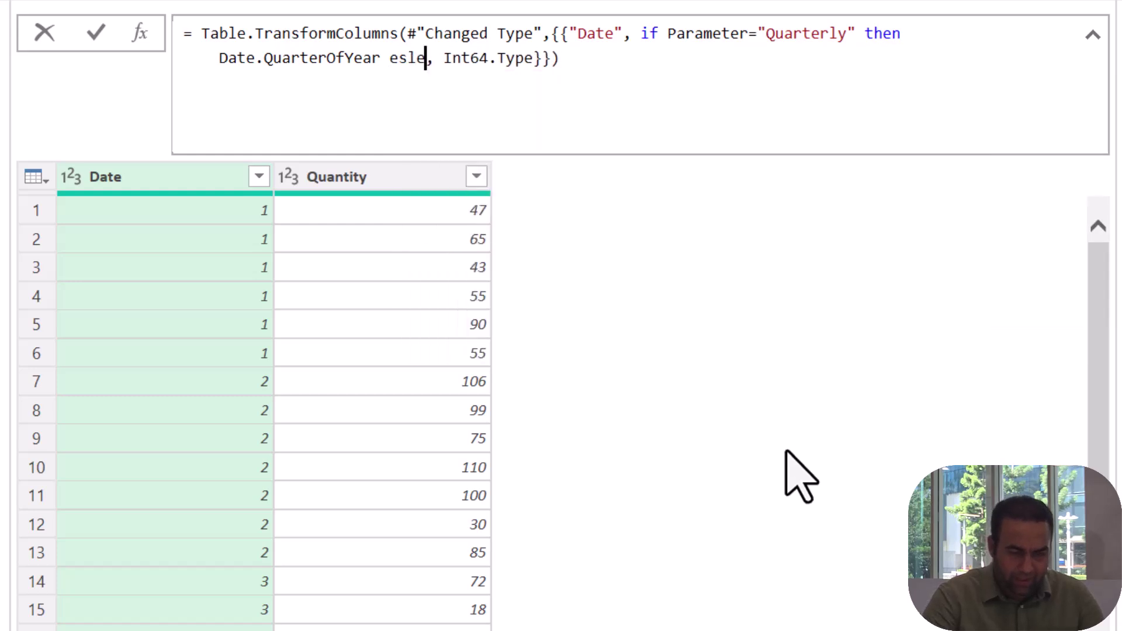
{"action": "type", "text": "paramet"}
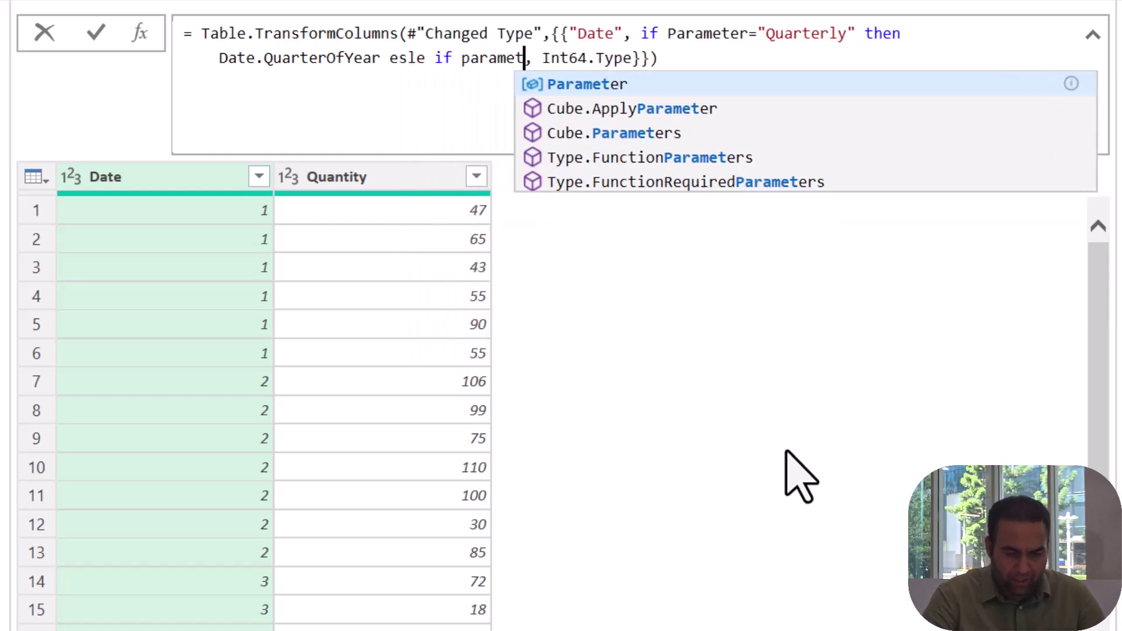
{"action": "key", "text": "BackSpace"}
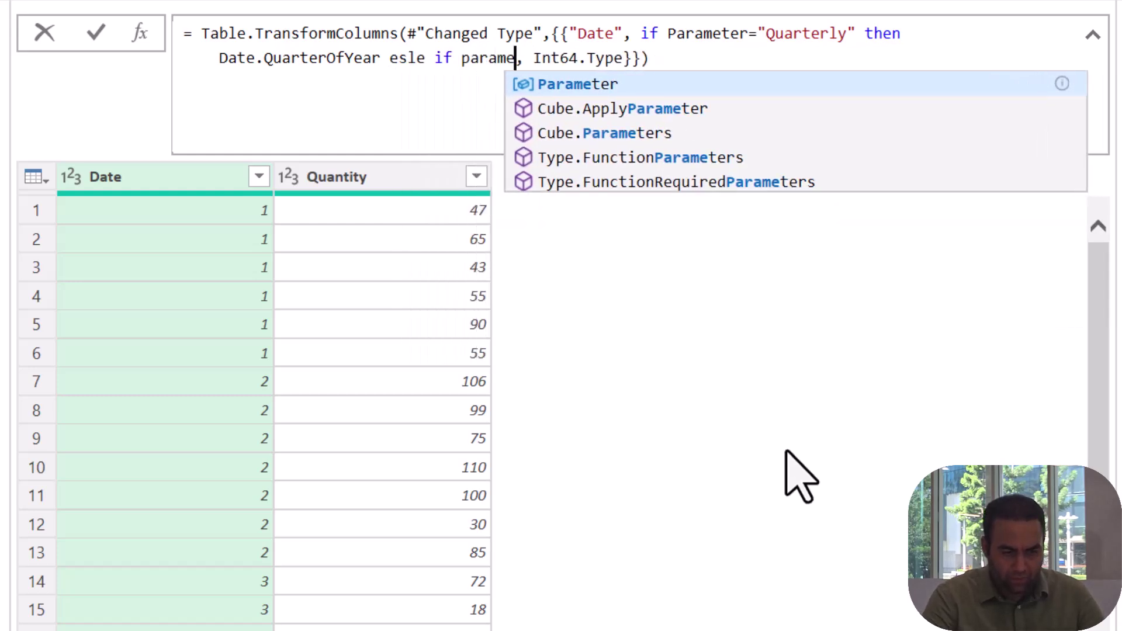
{"action": "key", "text": "Tab"}
Add Weekly → Date.WeekOfYear and Monthly → Date.Month branches, ending with else Date.From, and commit
{"action": "type", "text": "="}
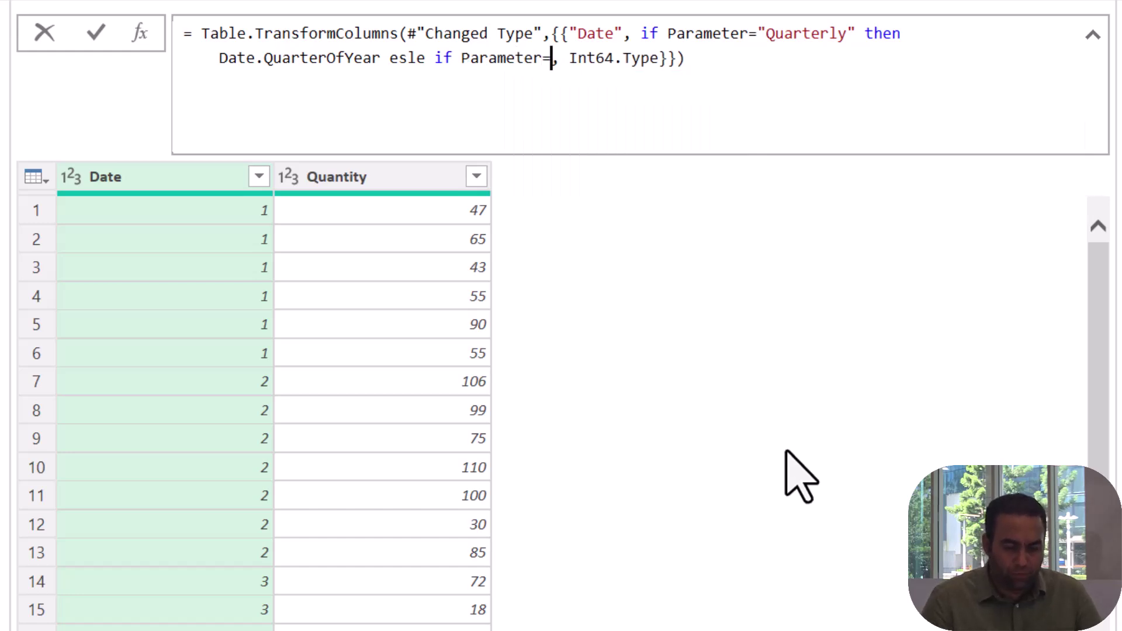
{"action": "type", "text": "\"Weekly"}
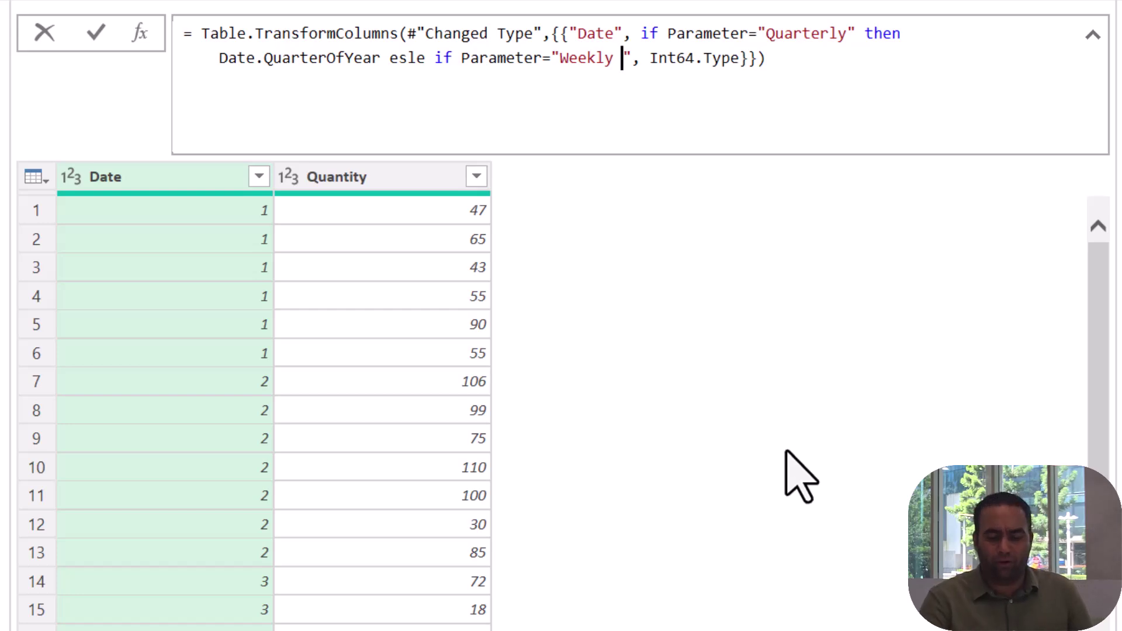
{"action": "key", "text": "BackSpace"}
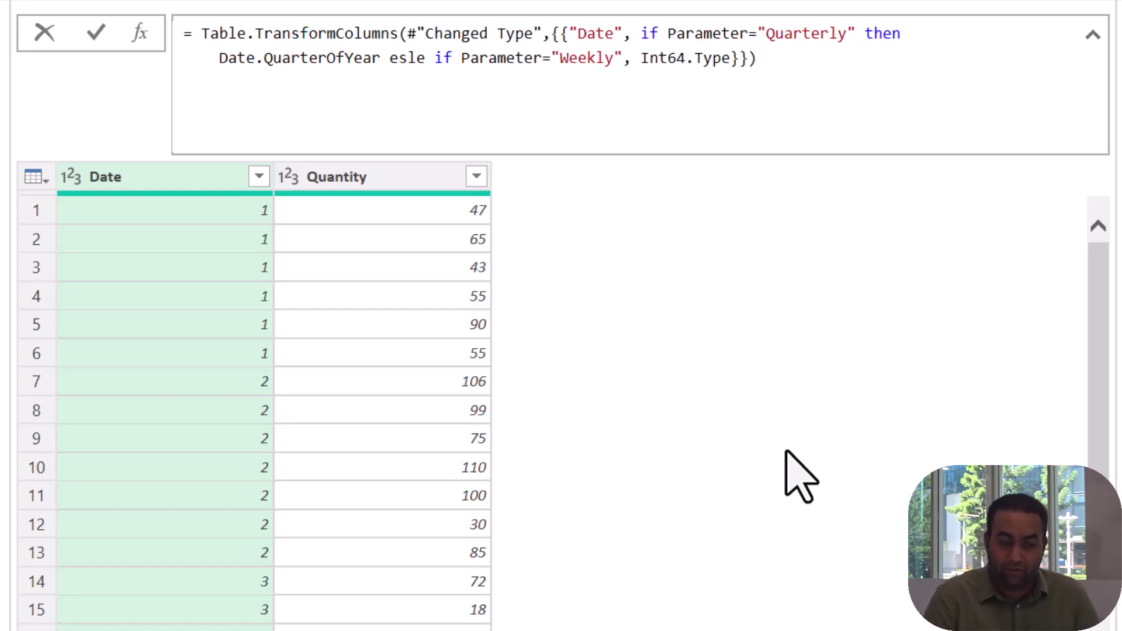
{"action": "type", "text": "\" then"}
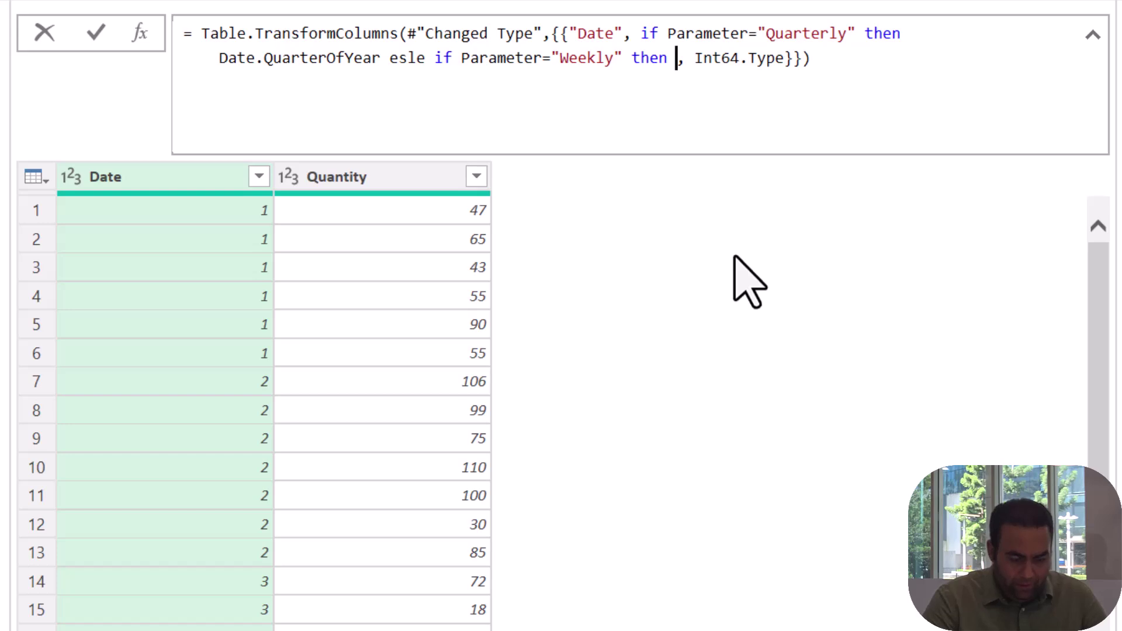
{"action": "type", "text": "Date.We"}
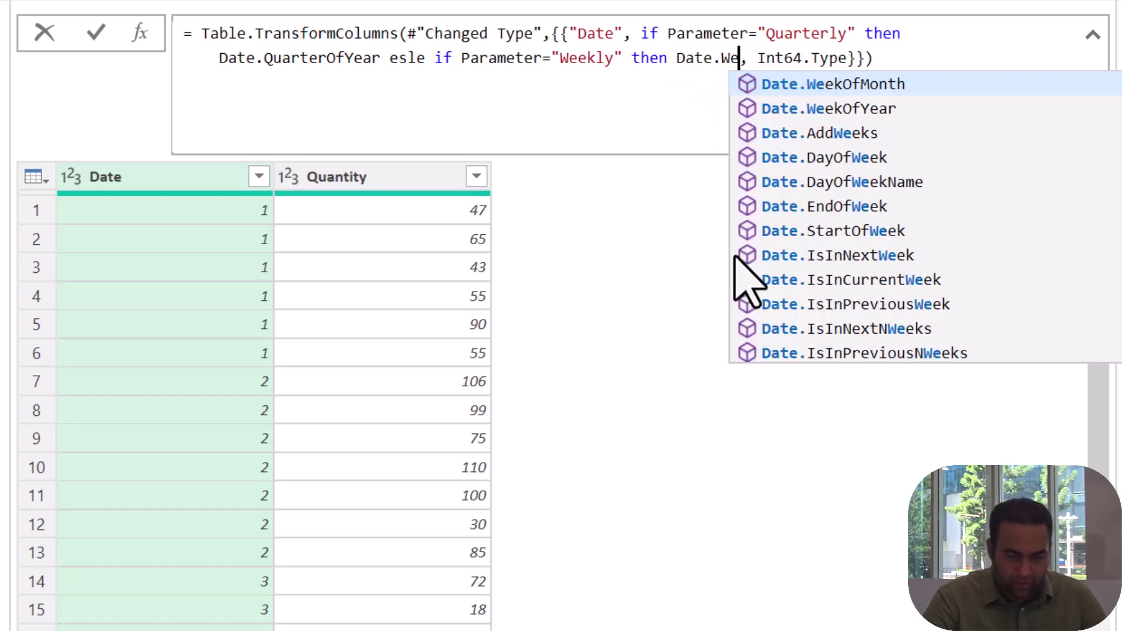
{"action": "type", "text": "ek"}
{"action": "key", "text": "Down"}
{"action": "key", "text": "Tab"}
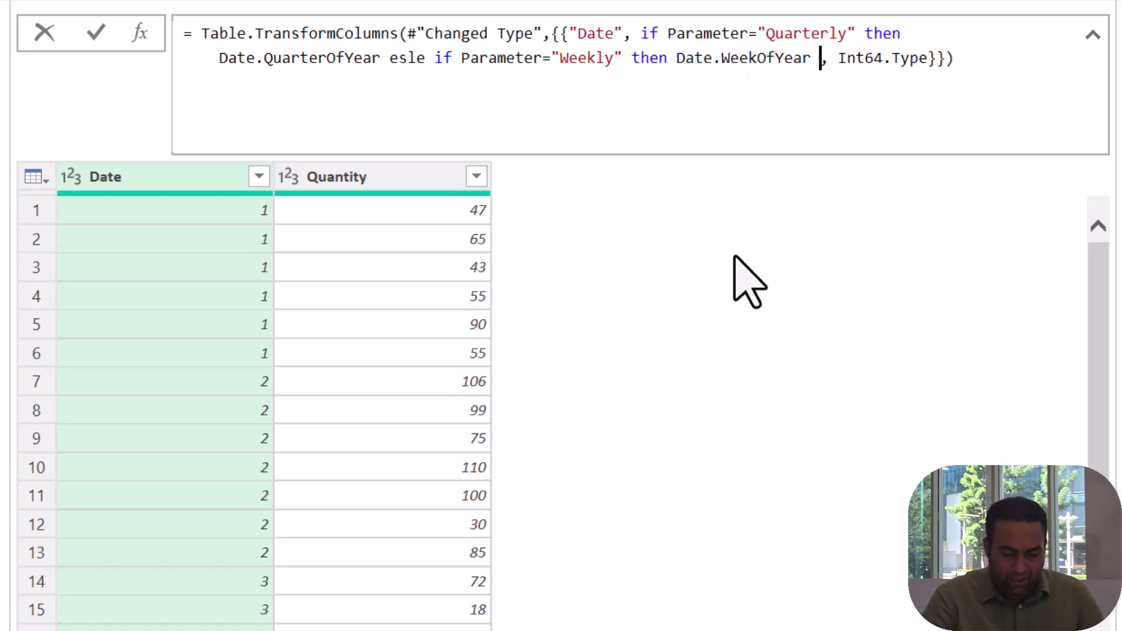
{"action": "type", "text": "else if "}
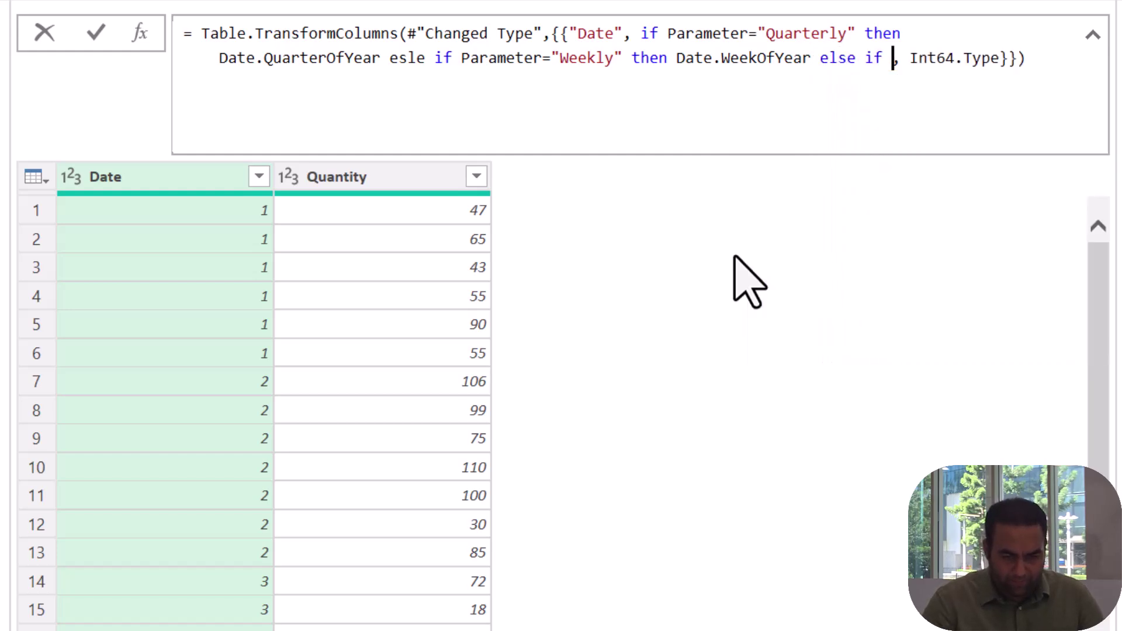
{"action": "type", "text": "Paraet"}
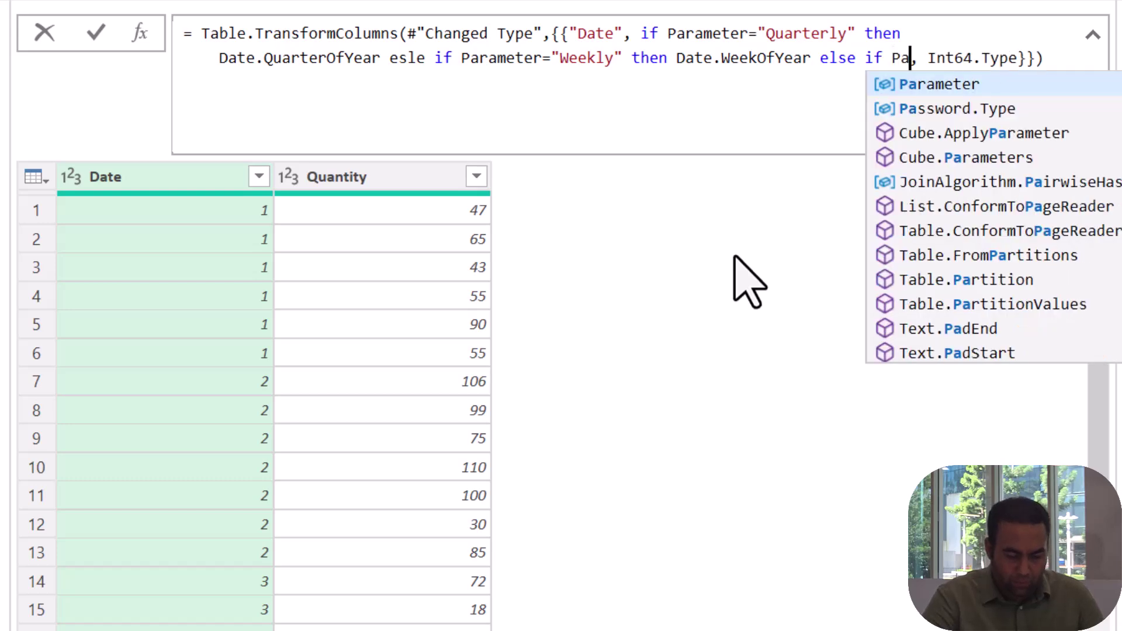
{"action": "key", "text": "Tab"}
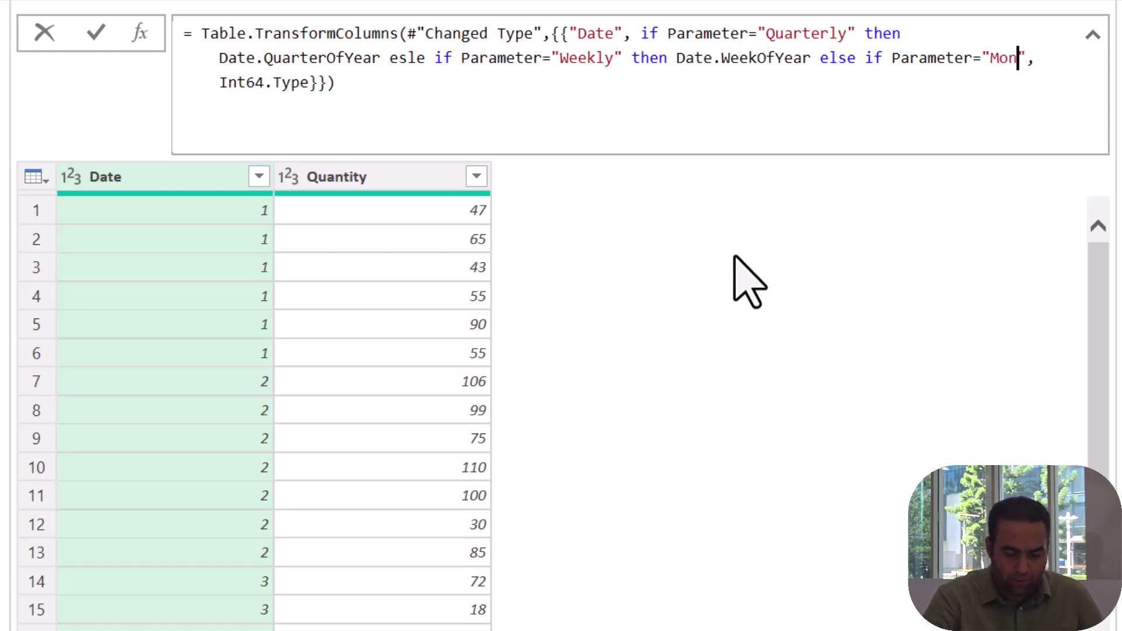
{"action": "type", "text": "=\"Monthly\""}
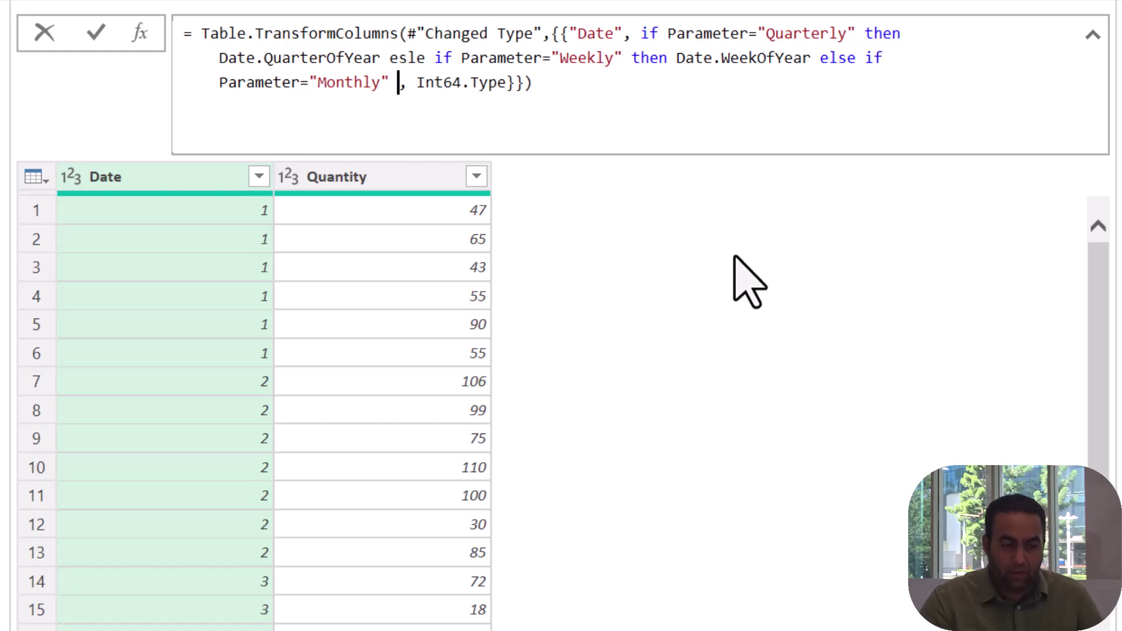
{"action": "type", "text": " then "}
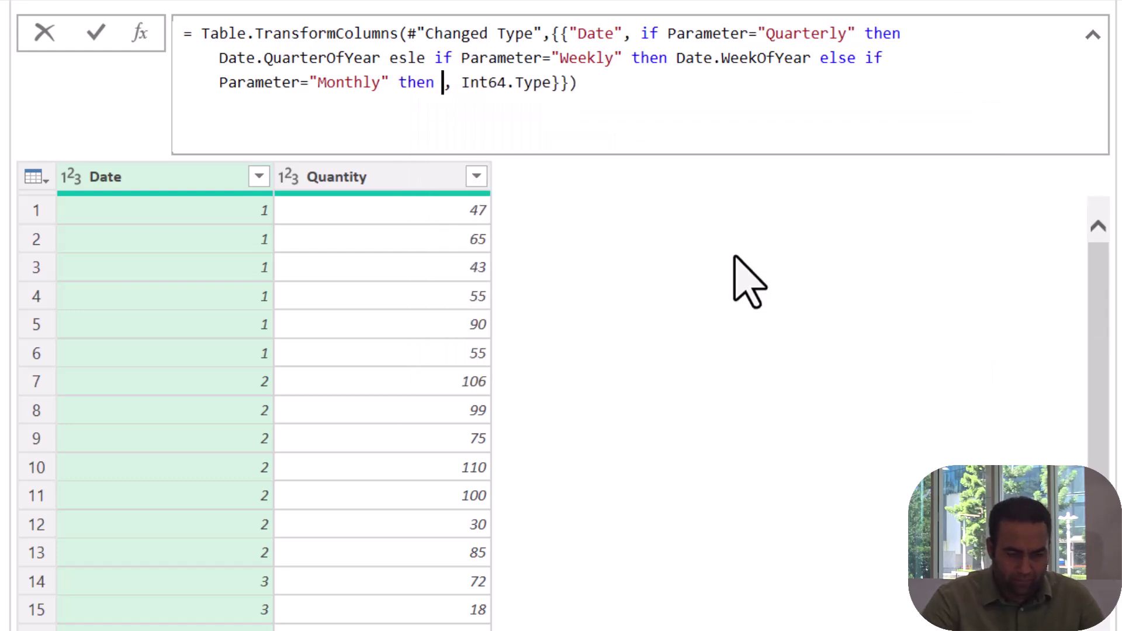
{"action": "type", "text": "Date.Month else"}
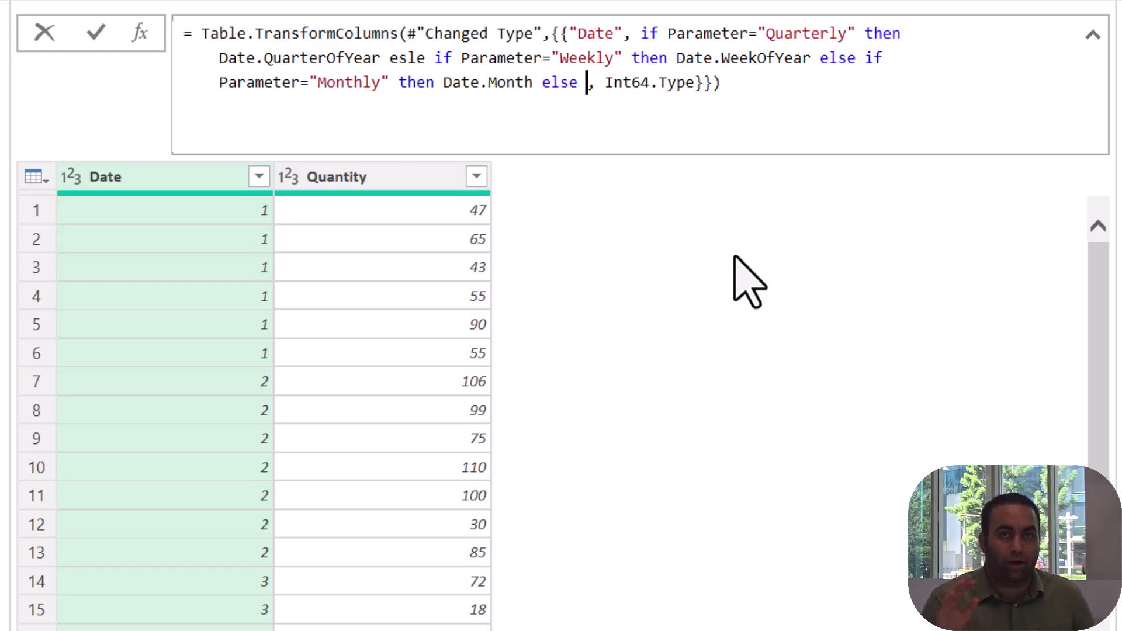
{"action": "type", "text": "Date.Fr"}
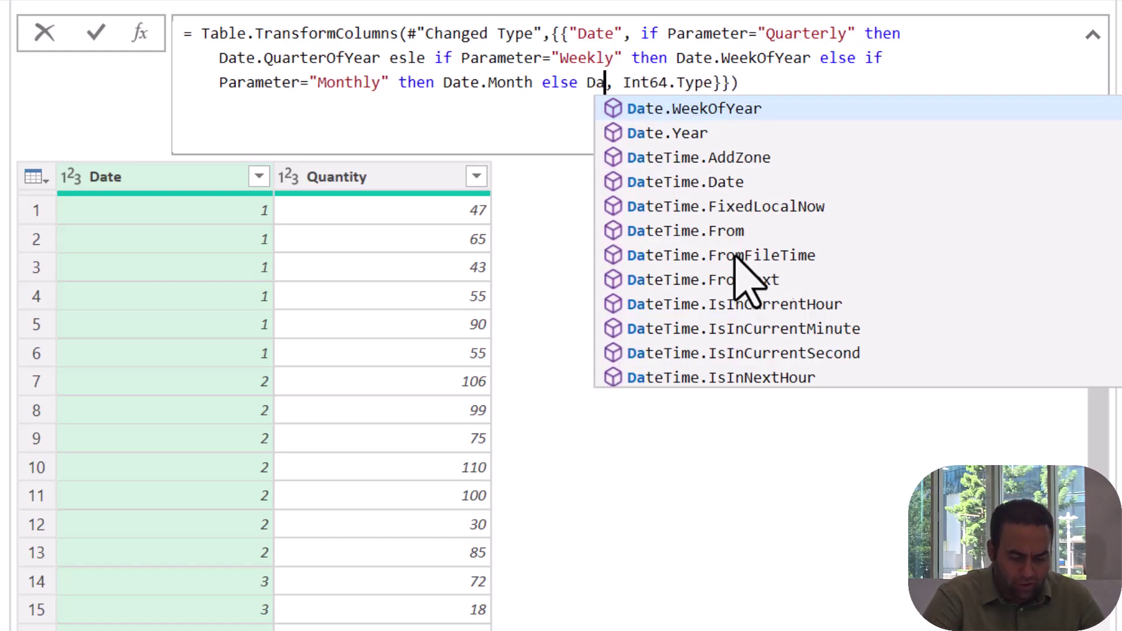
{"action": "type", "text": "om"}
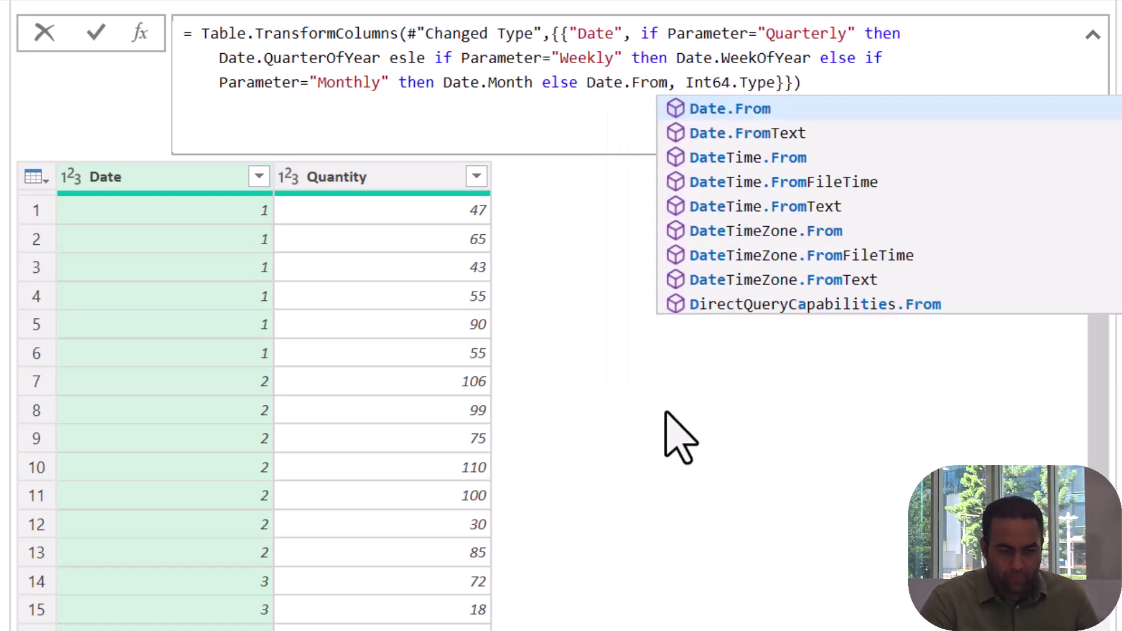
{"action": "key", "text": "Return"}
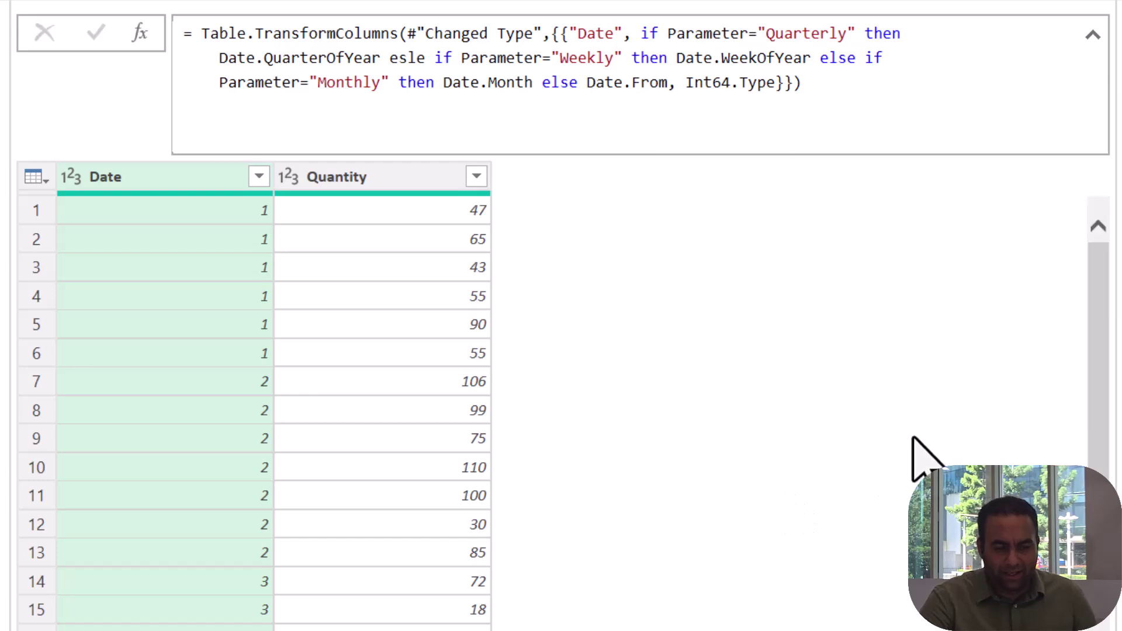
Correct 'esle' to 'else' in the Date formula and apply it
{"action": "left_click_drag", "start_coordinate": [505, 274], "coordinate": [1035, 294]}
{"action": "mouse_move", "coordinate": [858, 294]}
{"action": "left_mouse_down"}
{"action": "mouse_move", "coordinate": [553, 295]}
{"action": "mouse_move", "coordinate": [562, 292]}
{"action": "left_mouse_up"}
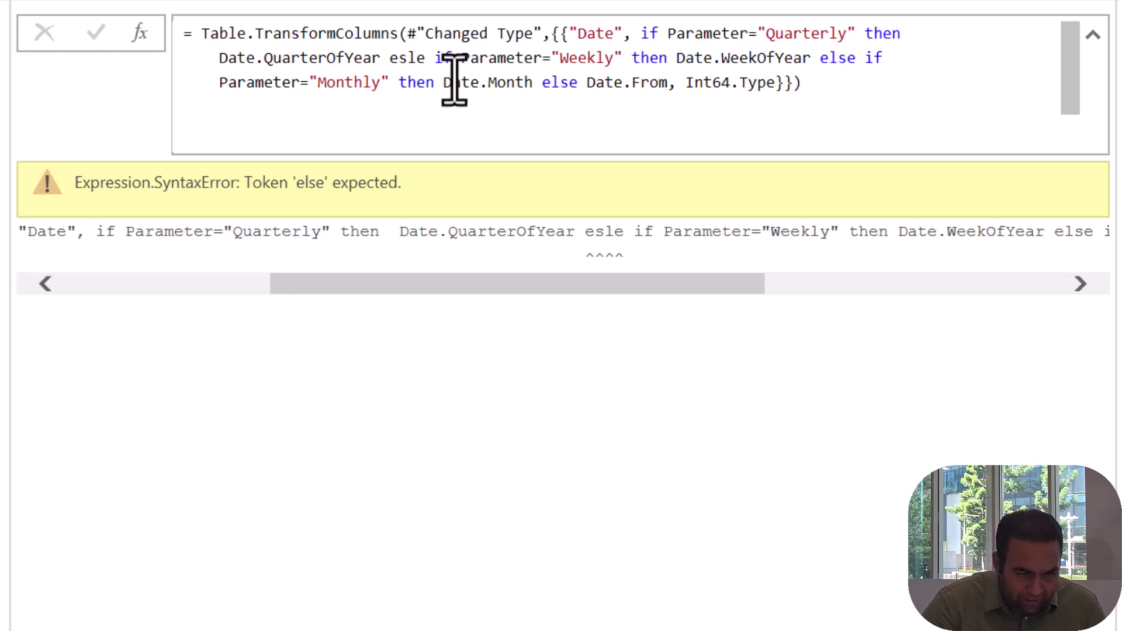
{"action": "left_click", "coordinate": [398, 59]}
{"action": "key", "text": "Delete"}
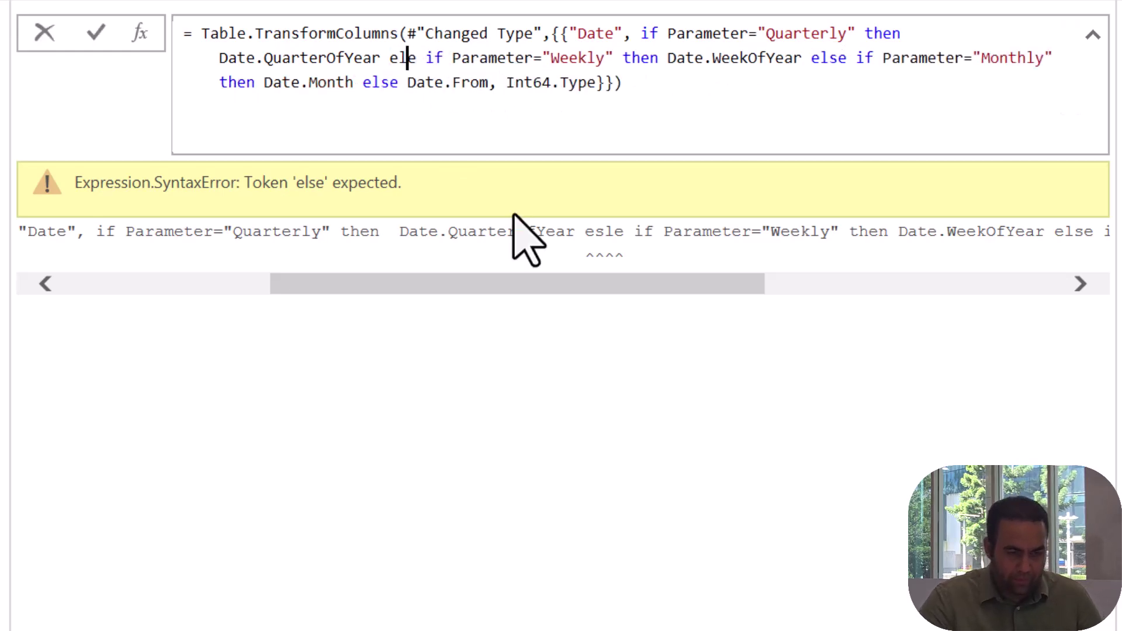
{"action": "type", "text": "s"}
{"action": "key", "text": "Return"}
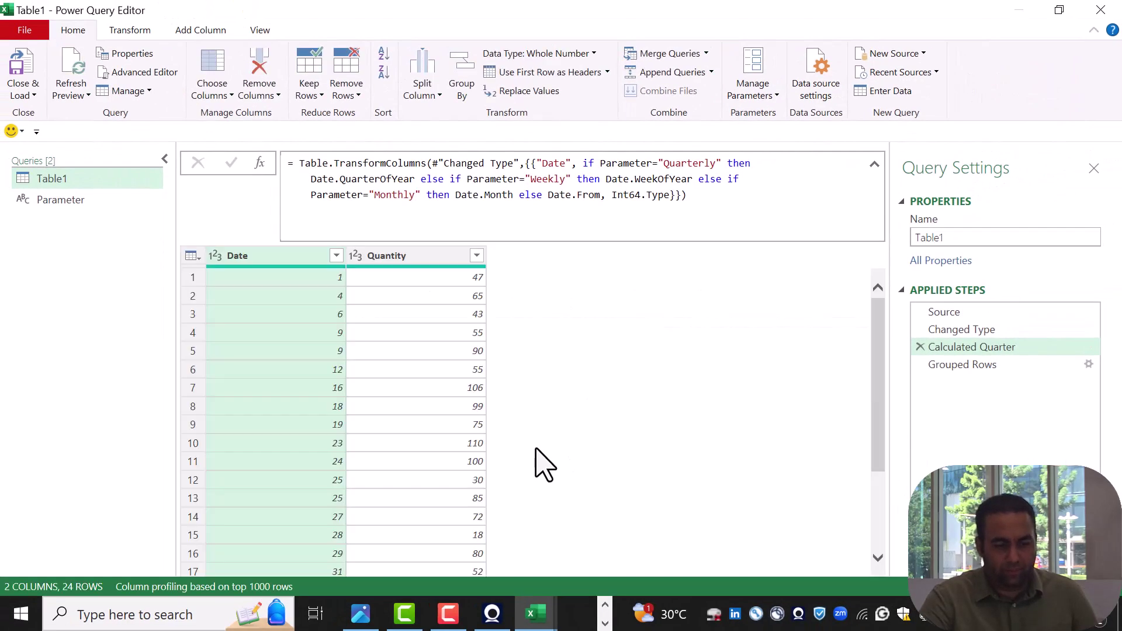
Load the query into Excel, set B1 to Monthly and refresh the totals table
{"action": "left_click", "coordinate": [31, 59]}
{"action": "left_click", "coordinate": [256, 565]}
{"action": "left_click", "coordinate": [200, 562]}
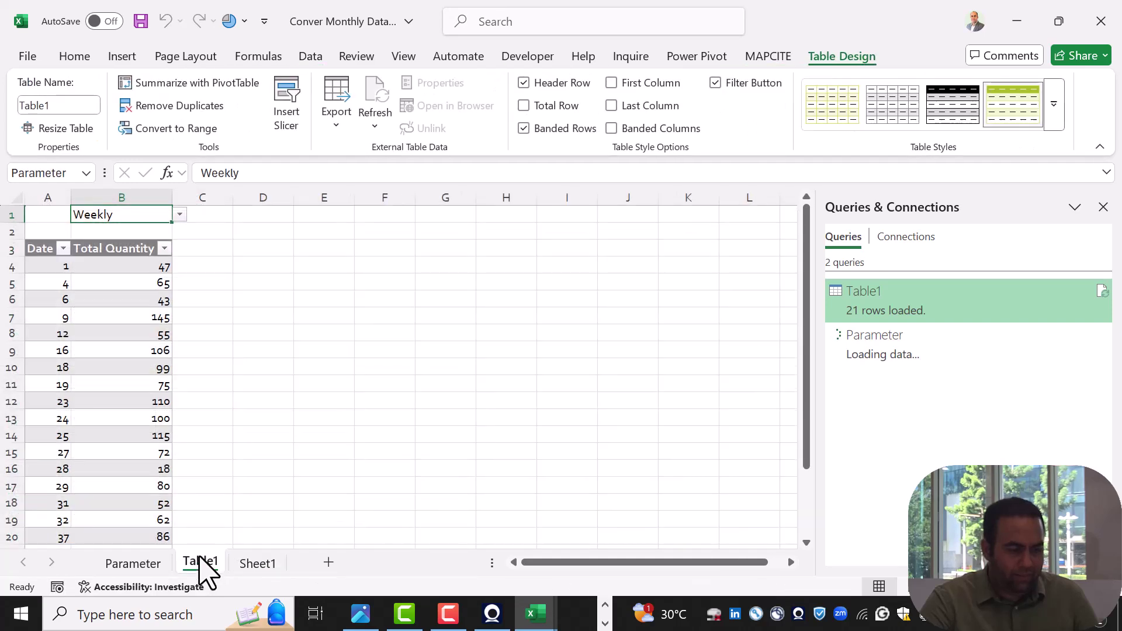
{"action": "left_click", "coordinate": [142, 215]}
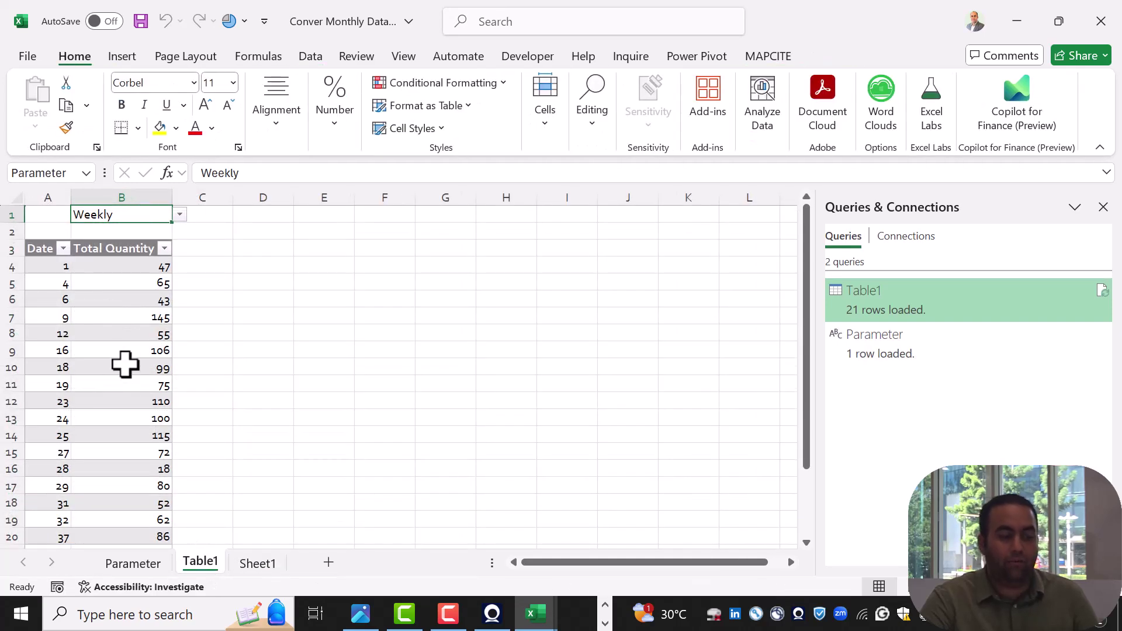
{"action": "left_click", "coordinate": [180, 215]}
{"action": "left_click", "coordinate": [111, 261]}
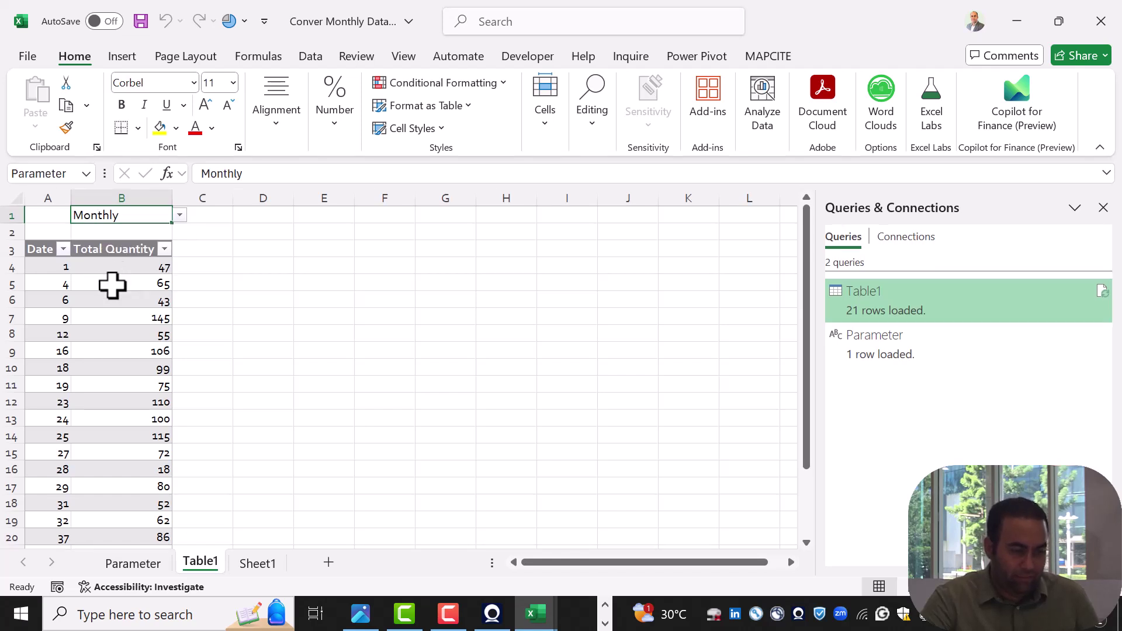
{"action": "left_click", "coordinate": [110, 295]}
{"action": "right_click", "coordinate": [110, 295]}
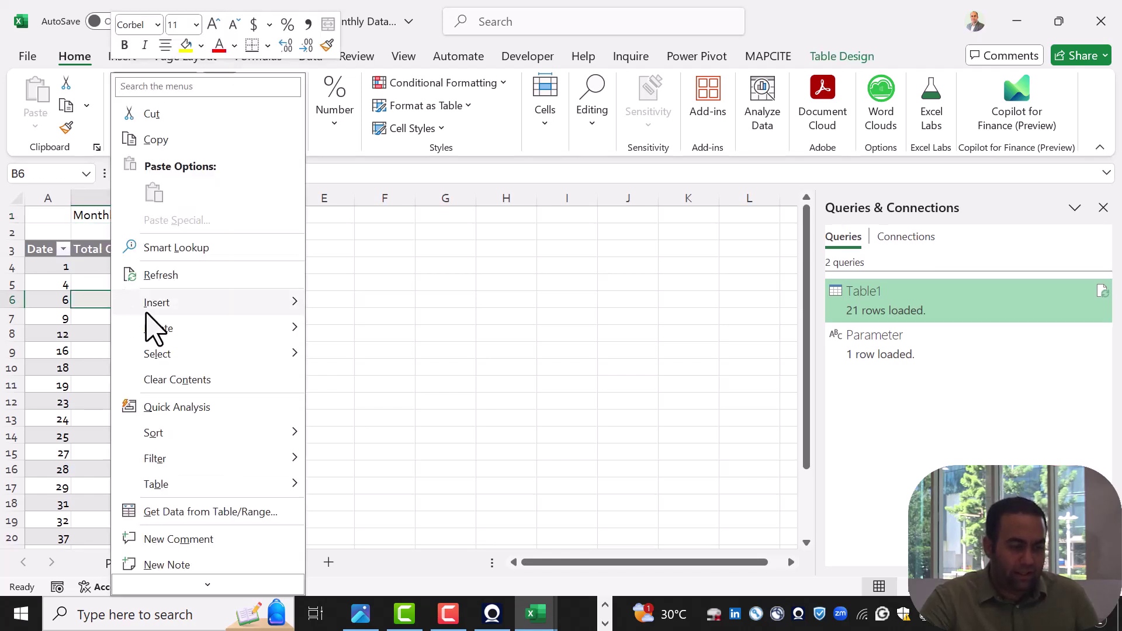
{"action": "left_click", "coordinate": [166, 275]}
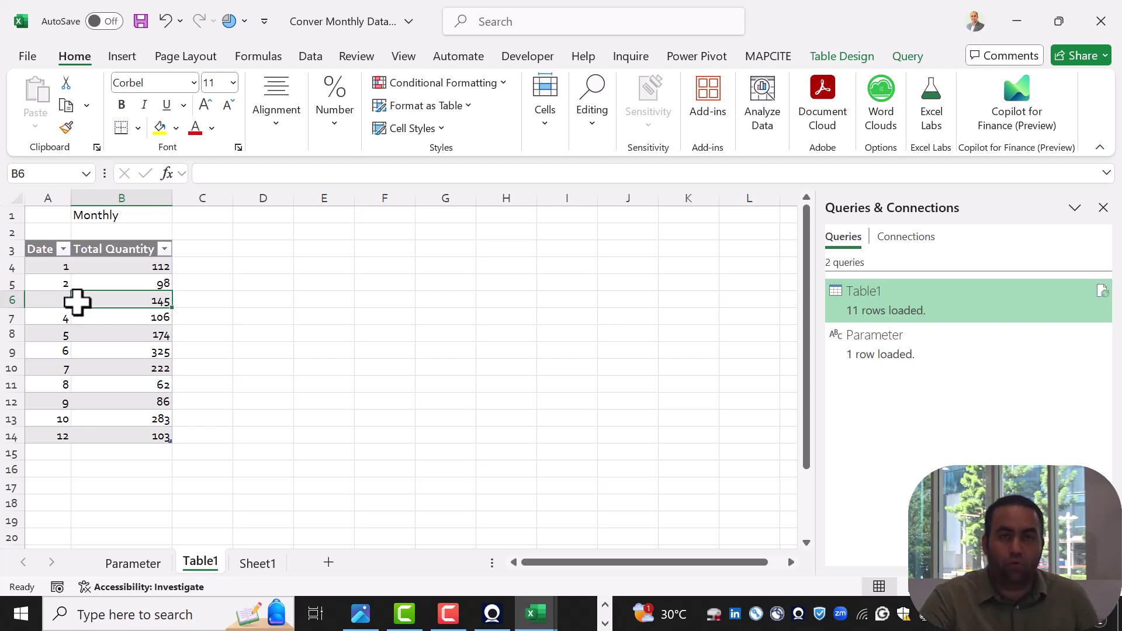
Switch the B1 period to Daily and refresh the totals table again
{"action": "left_click", "coordinate": [127, 216]}
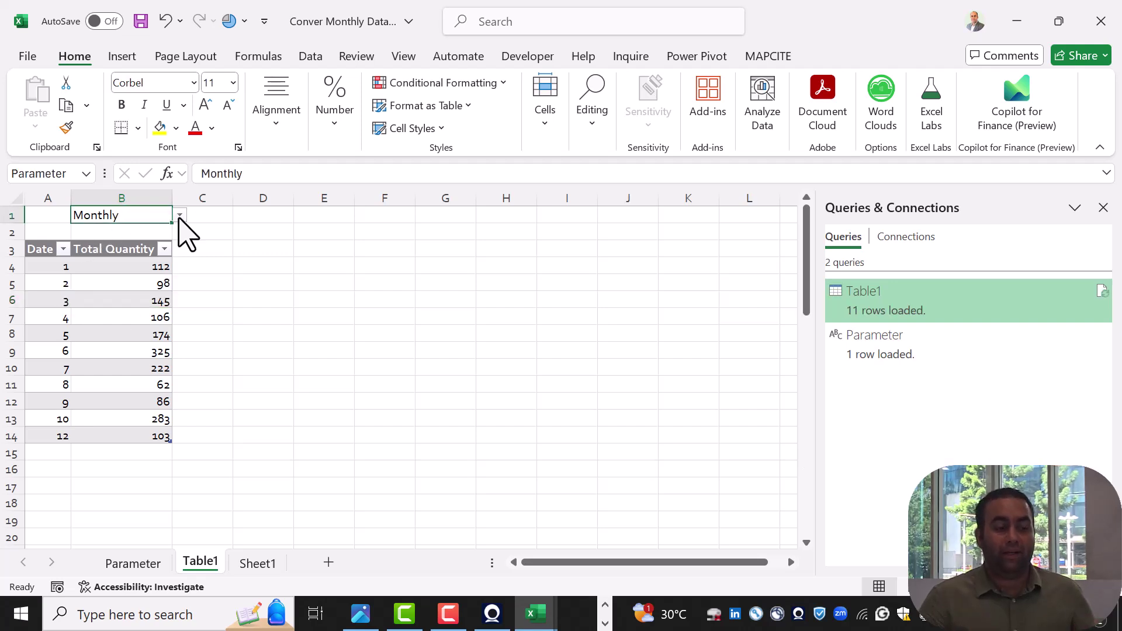
{"action": "left_click", "coordinate": [179, 216]}
{"action": "left_click", "coordinate": [136, 231]}
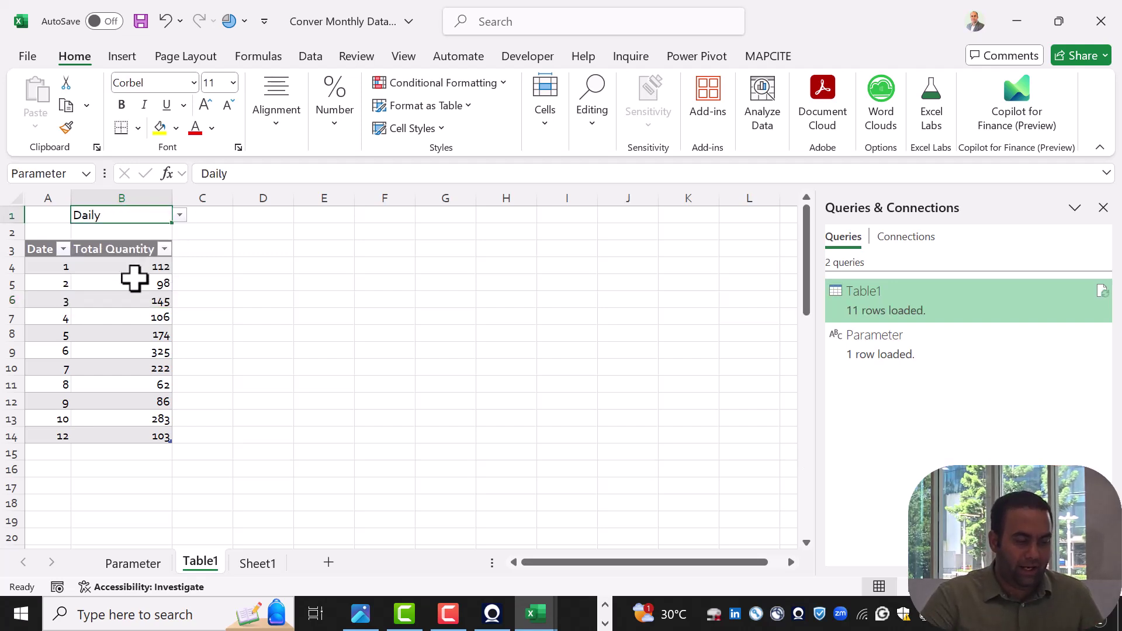
{"action": "left_click", "coordinate": [134, 279]}
{"action": "right_click", "coordinate": [134, 279]}
{"action": "left_click", "coordinate": [184, 275]}
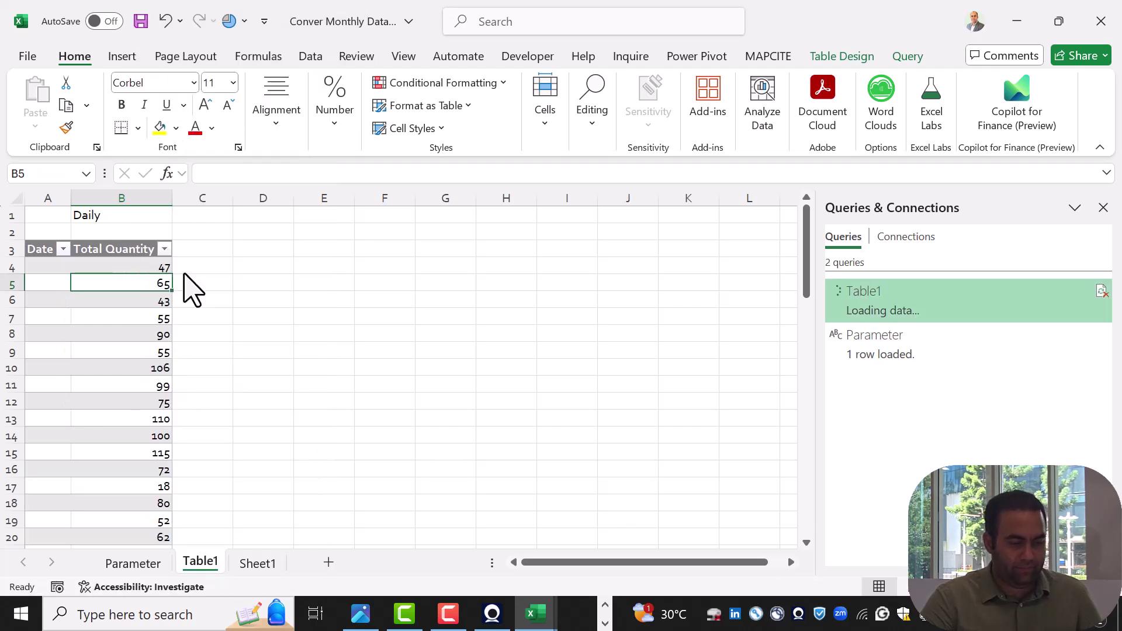
Inspect the 22 Date errors in the error query, then return to Table1
{"action": "left_click", "coordinate": [54, 320]}
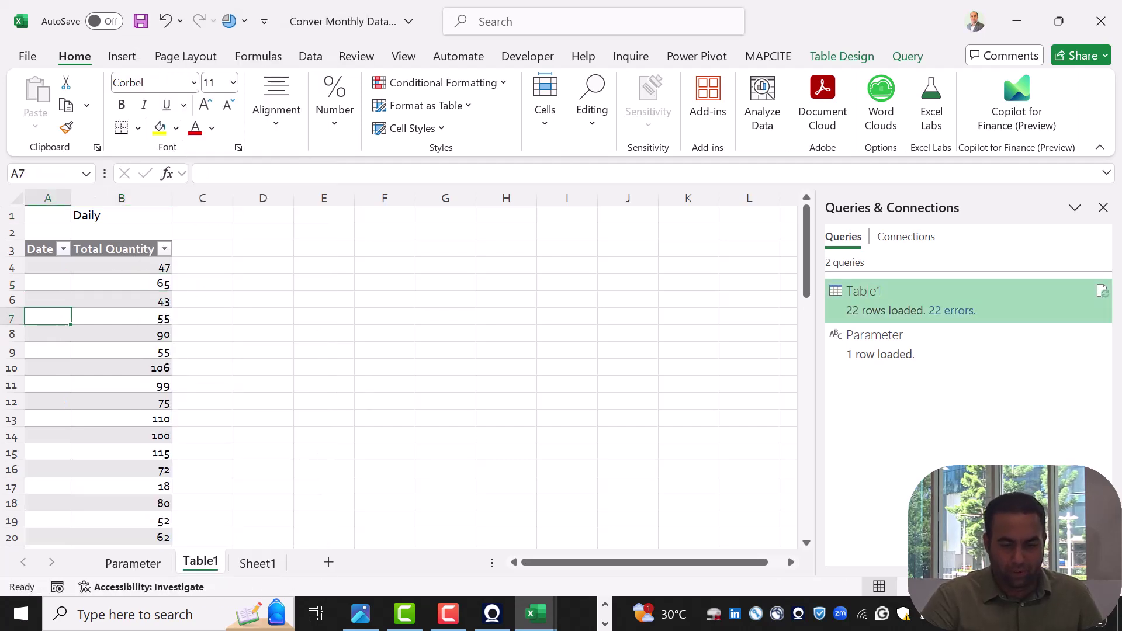
{"action": "left_click", "coordinate": [953, 311]}
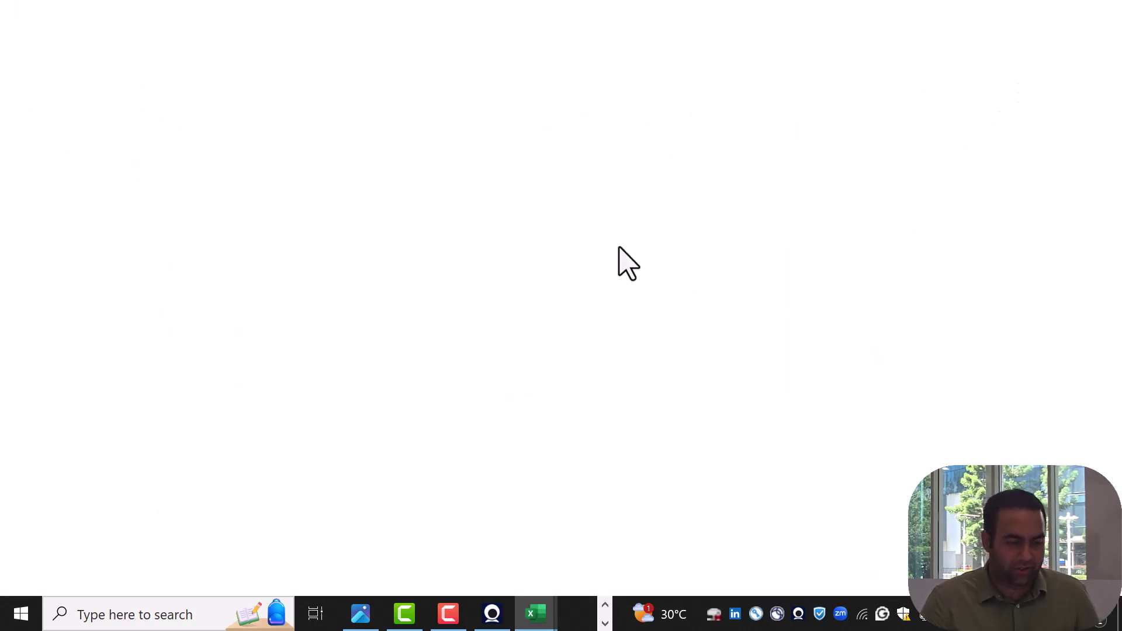
{"action": "left_click", "coordinate": [407, 217]}
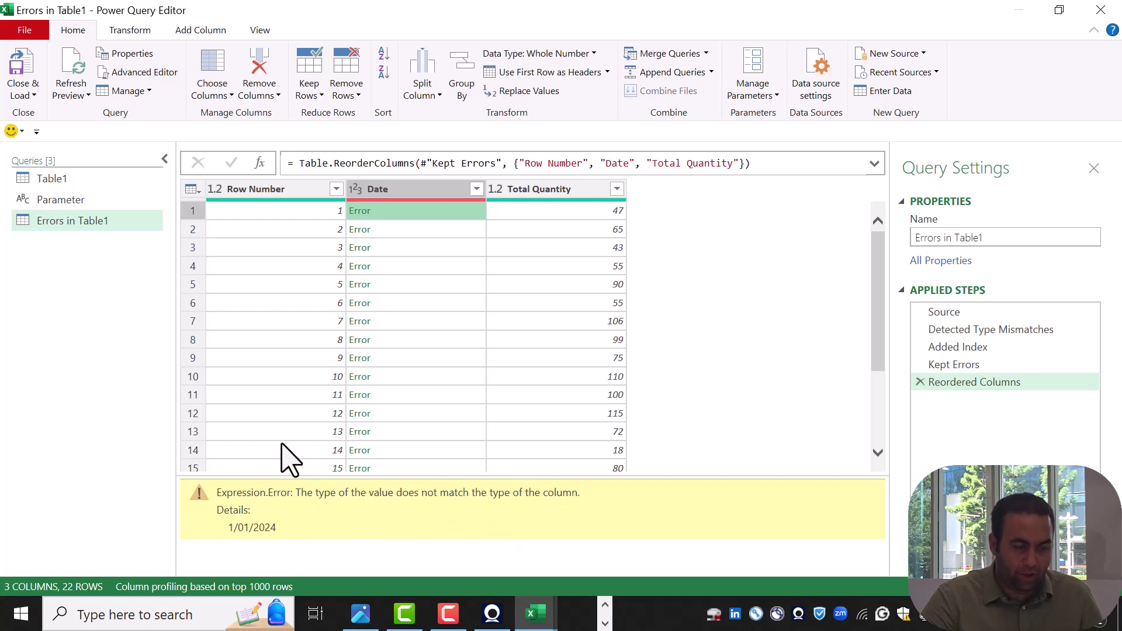
{"action": "left_click", "coordinate": [63, 178]}
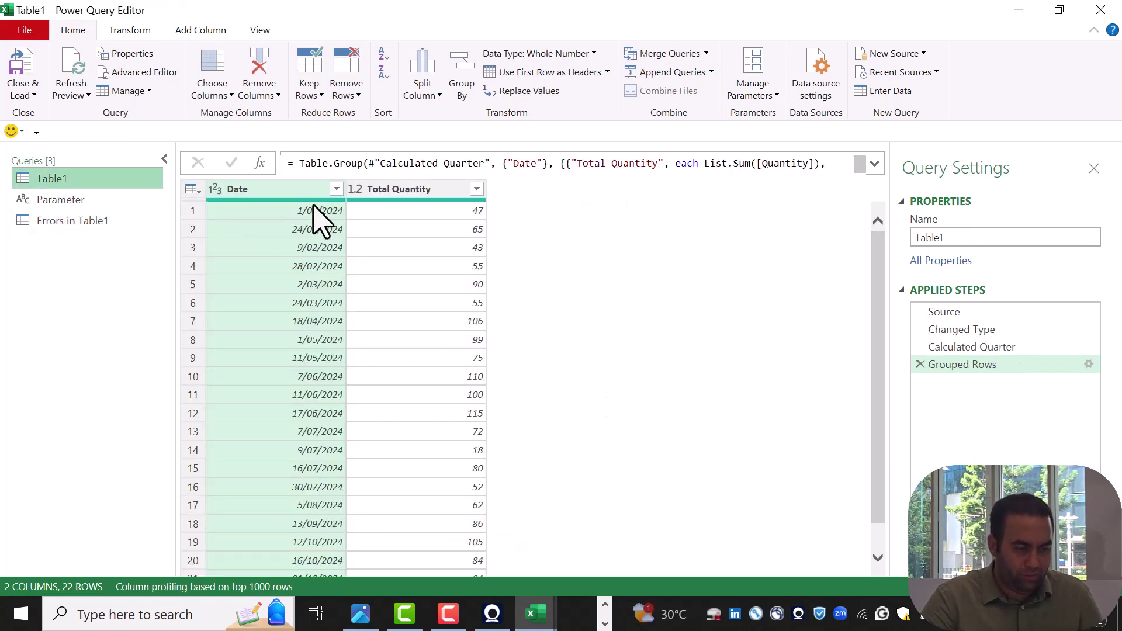
Delete ', Int64.Type' from the Calculated Quarter formula, then load and refresh the table
{"action": "left_click", "coordinate": [979, 347]}
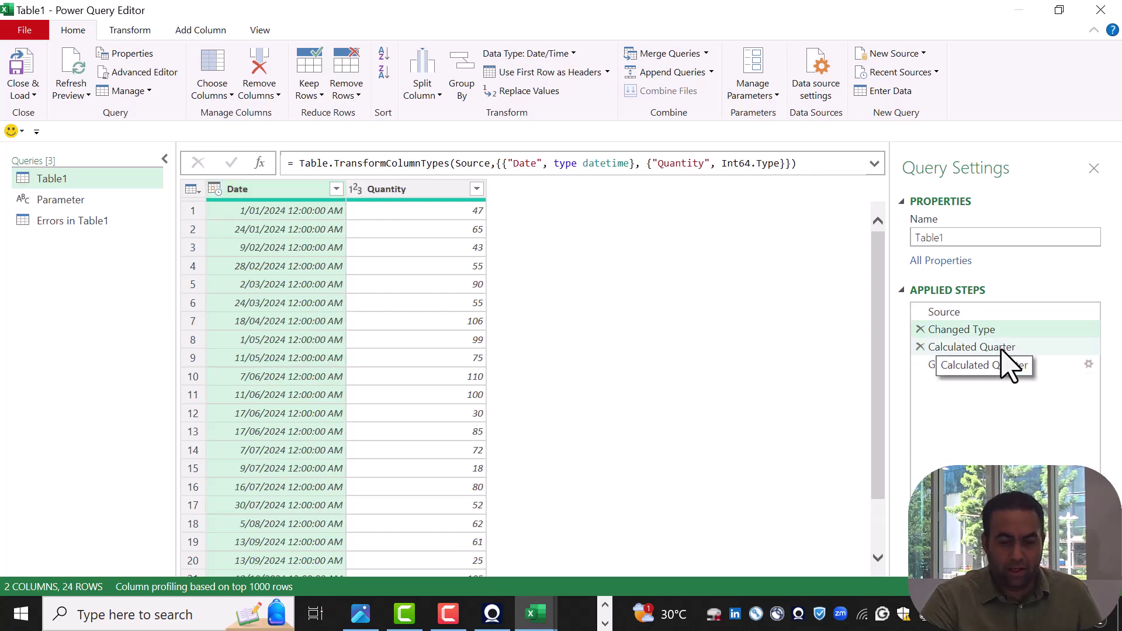
{"action": "left_click", "coordinate": [875, 164]}
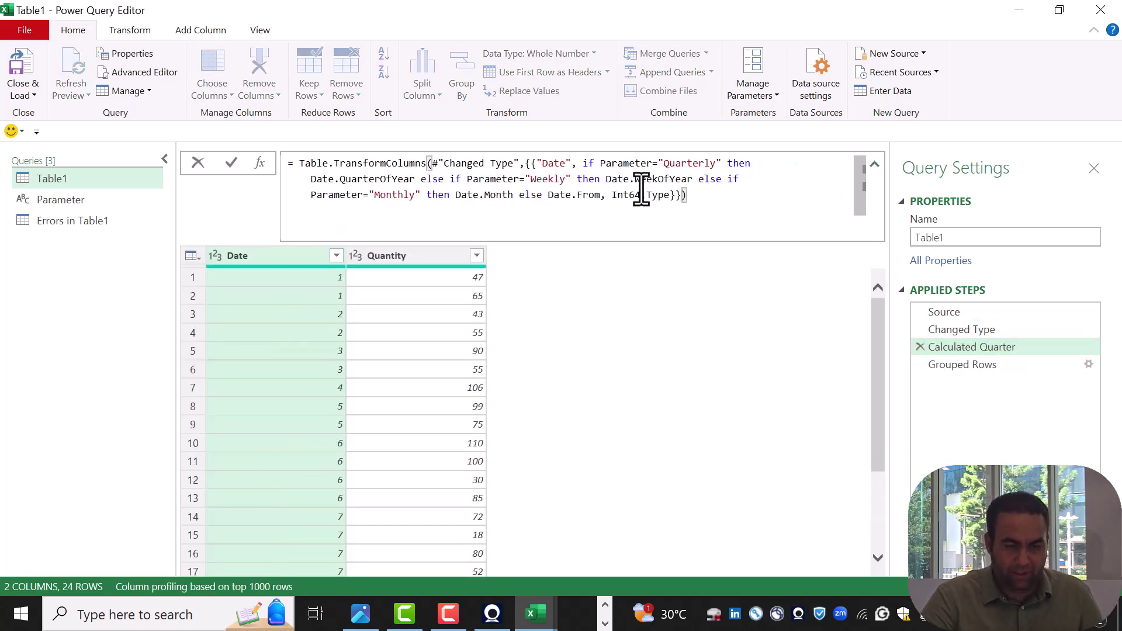
{"action": "left_click", "coordinate": [603, 198]}
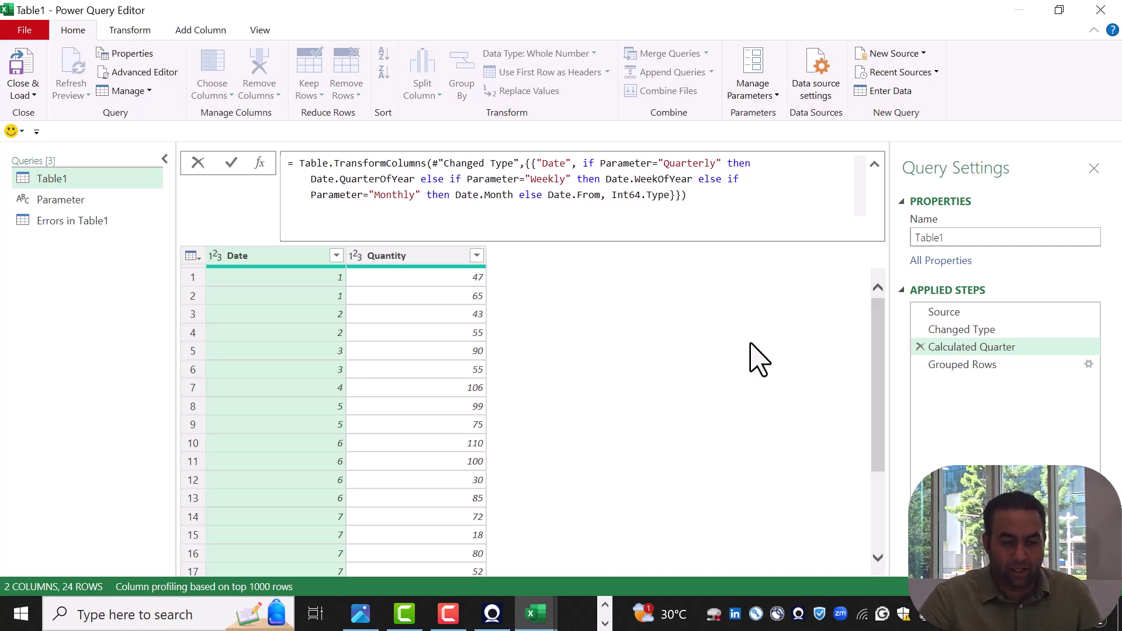
{"action": "key", "text": "ctrl+shift+Right"}
{"action": "key", "text": "ctrl+shift+Right"}
{"action": "key", "text": "BackSpace"}
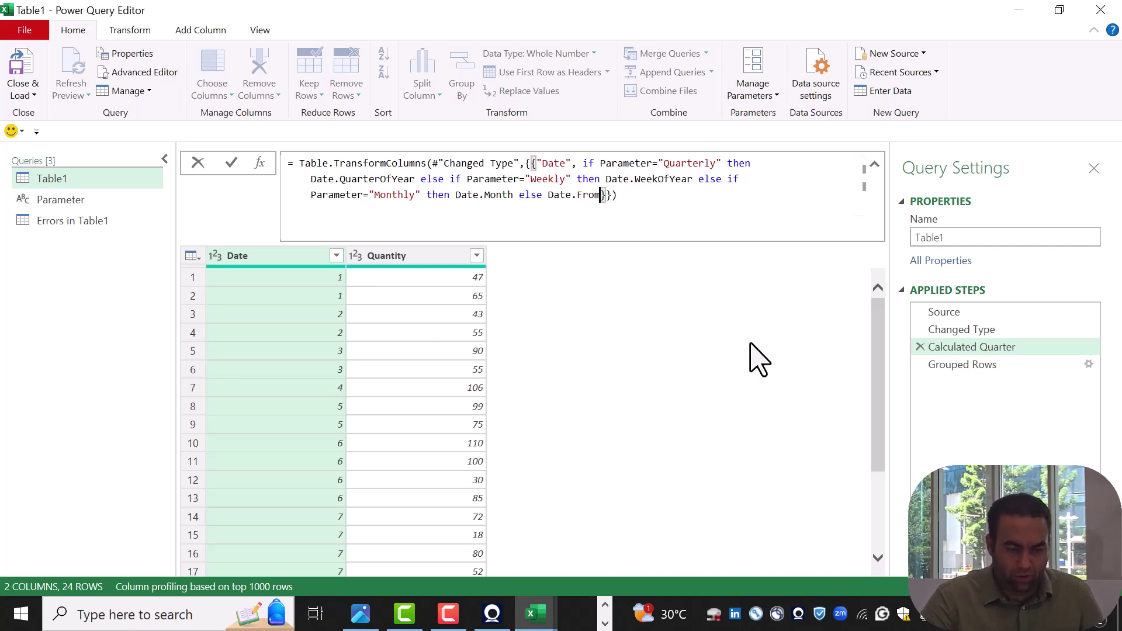
{"action": "left_click", "coordinate": [985, 365]}
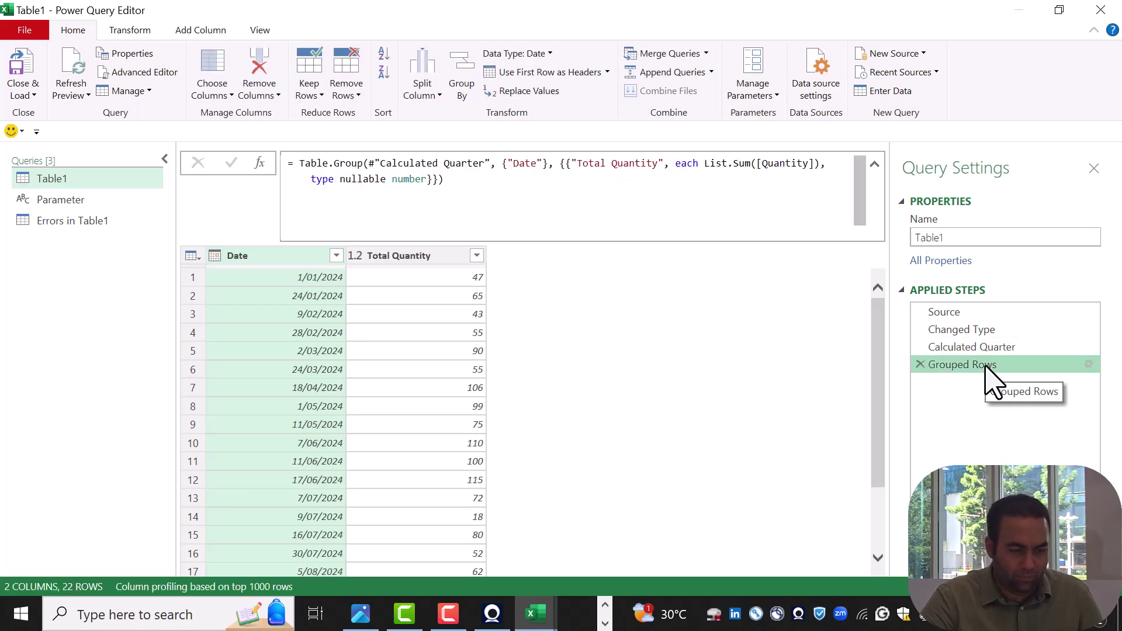
{"action": "left_click", "coordinate": [21, 67]}
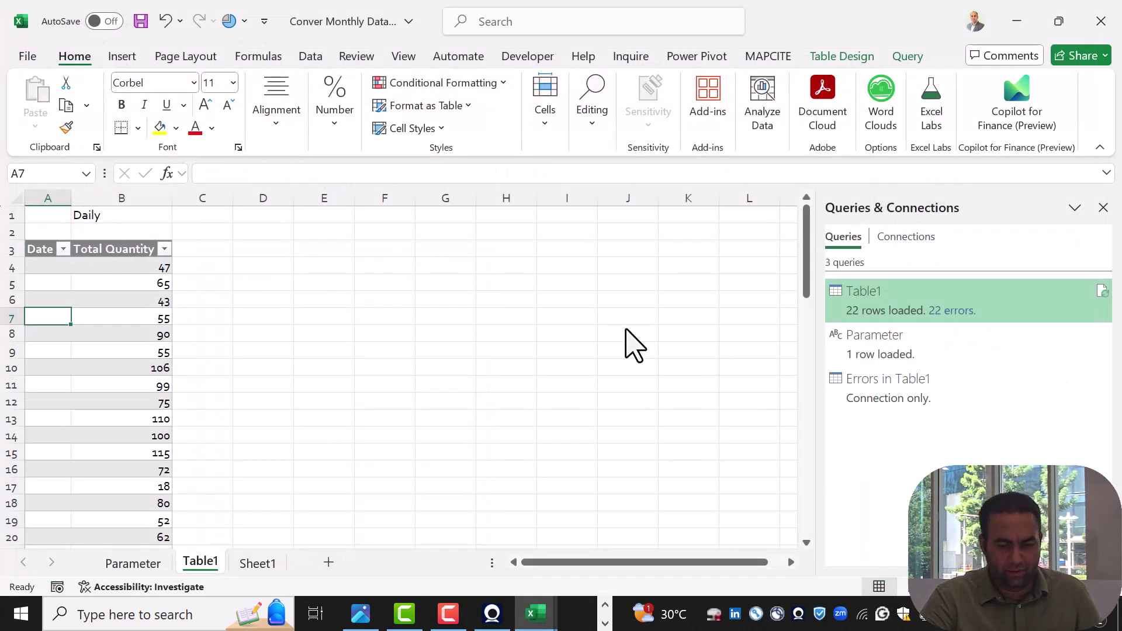
{"action": "left_click", "coordinate": [640, 351]}
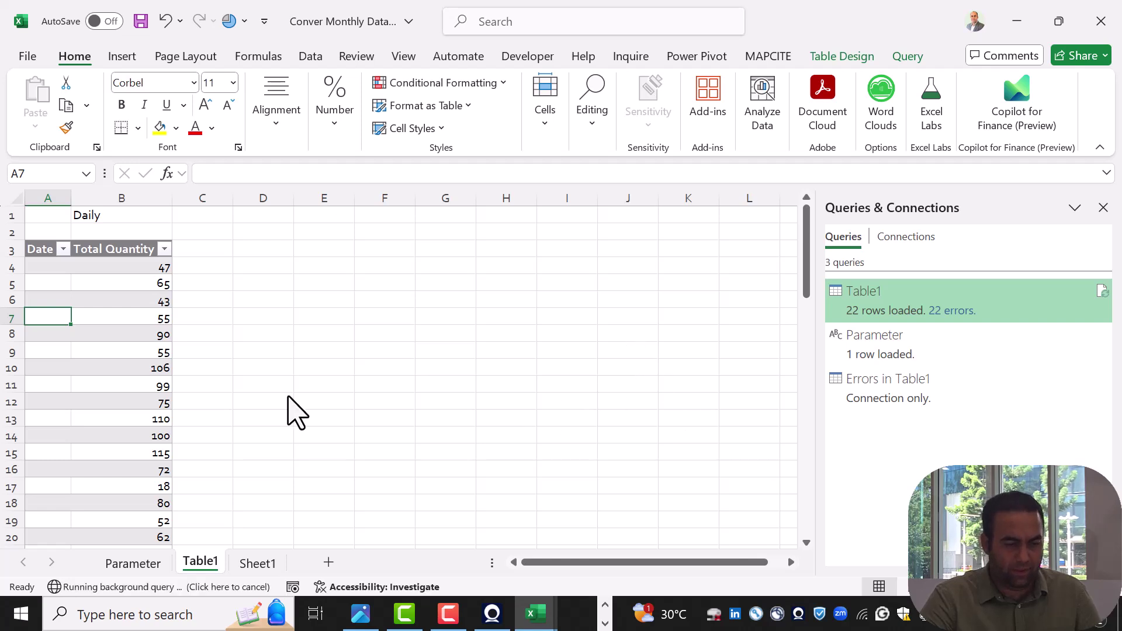